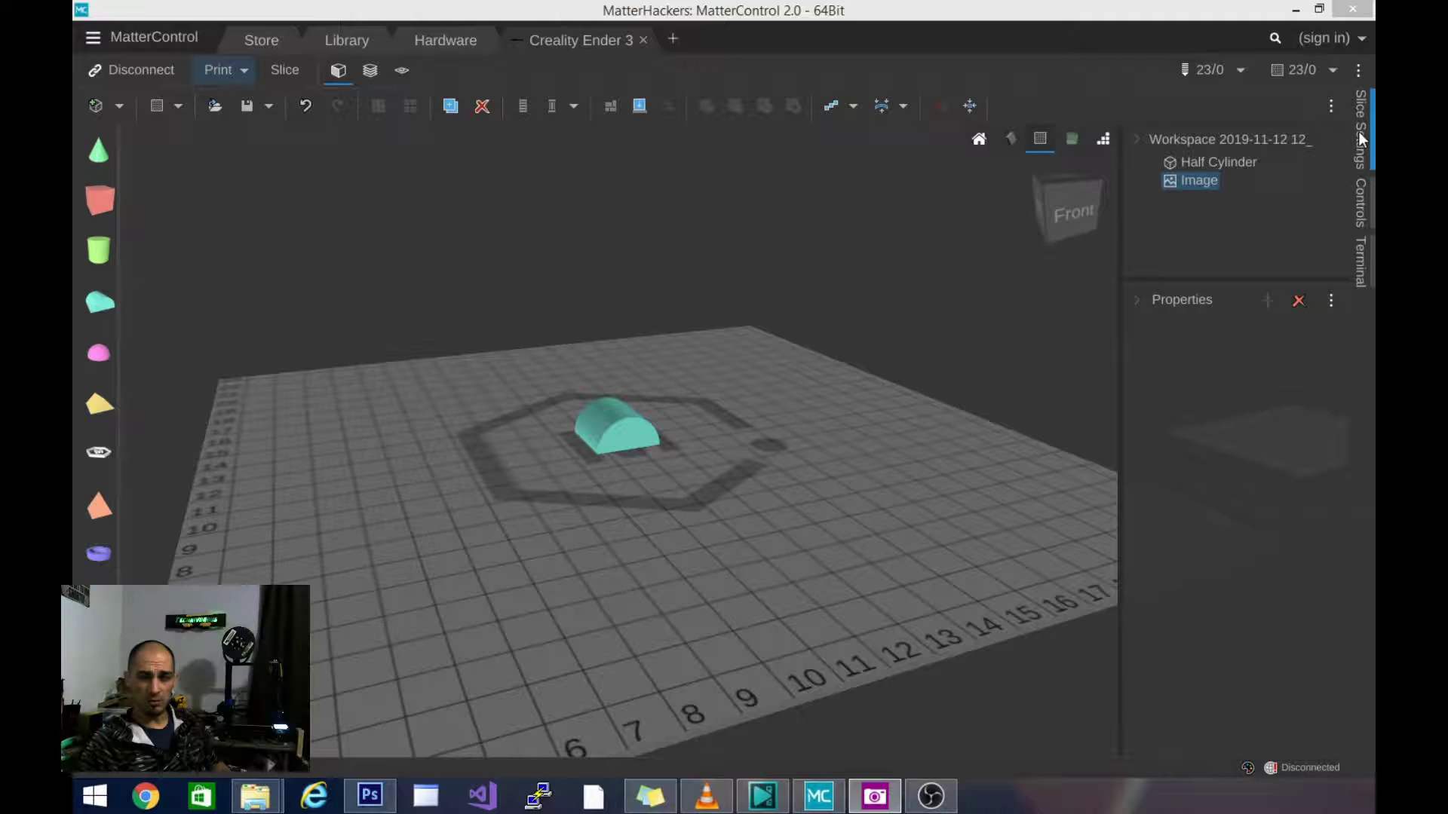
Bring up the printer Controls panel after briefly checking the Print options menu
click(1362, 201)
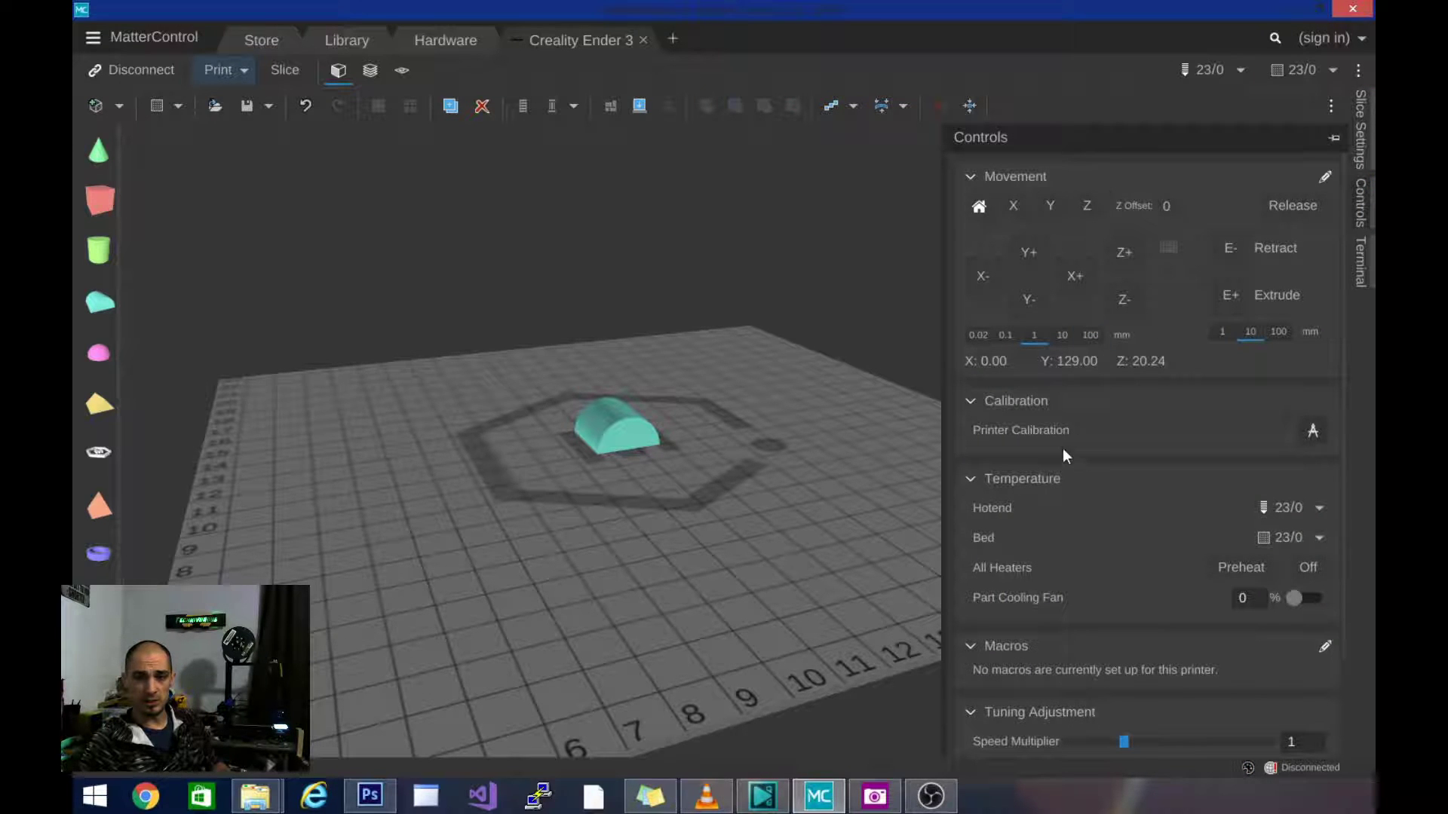
click(241, 76)
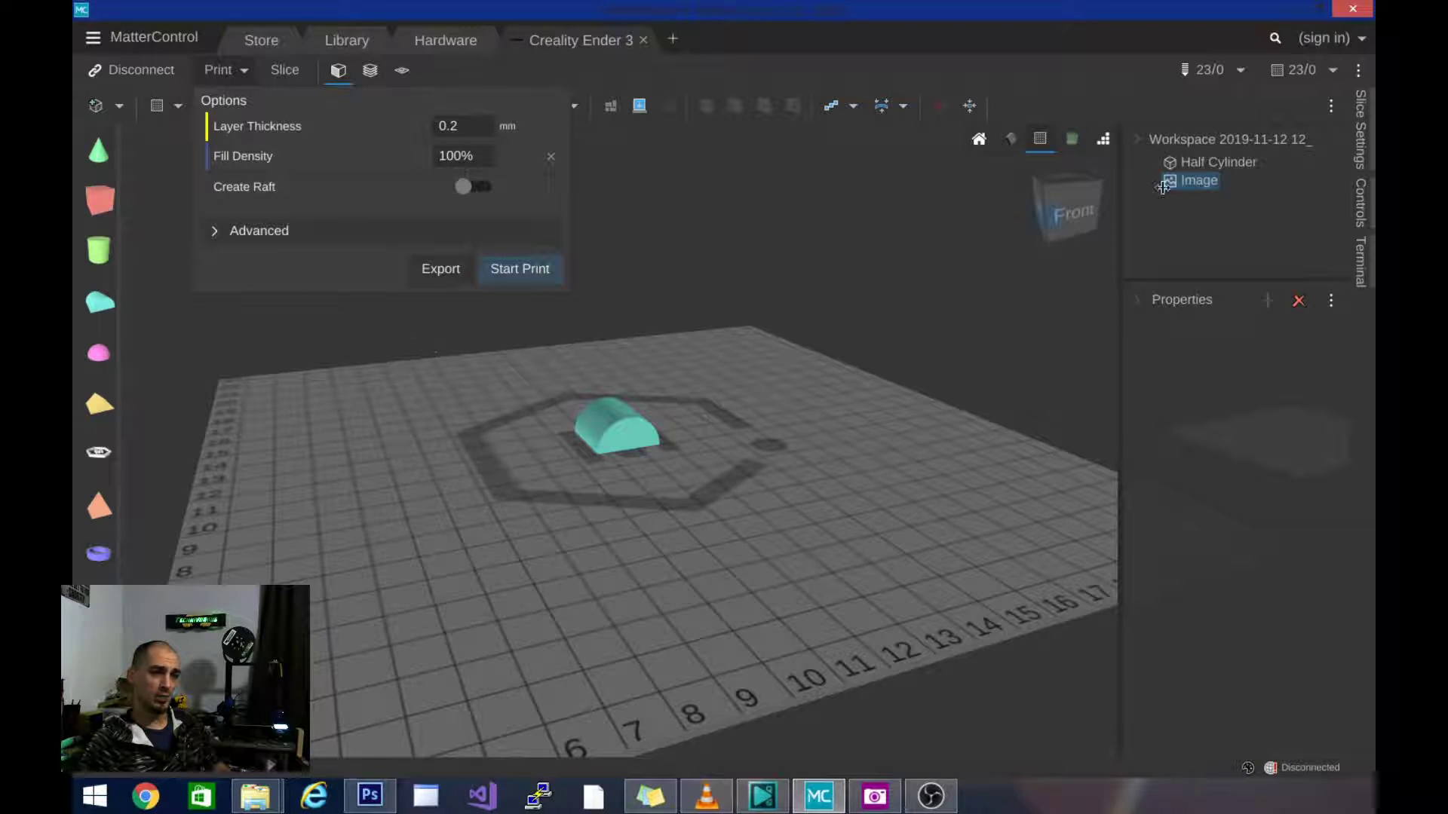
click(1362, 203)
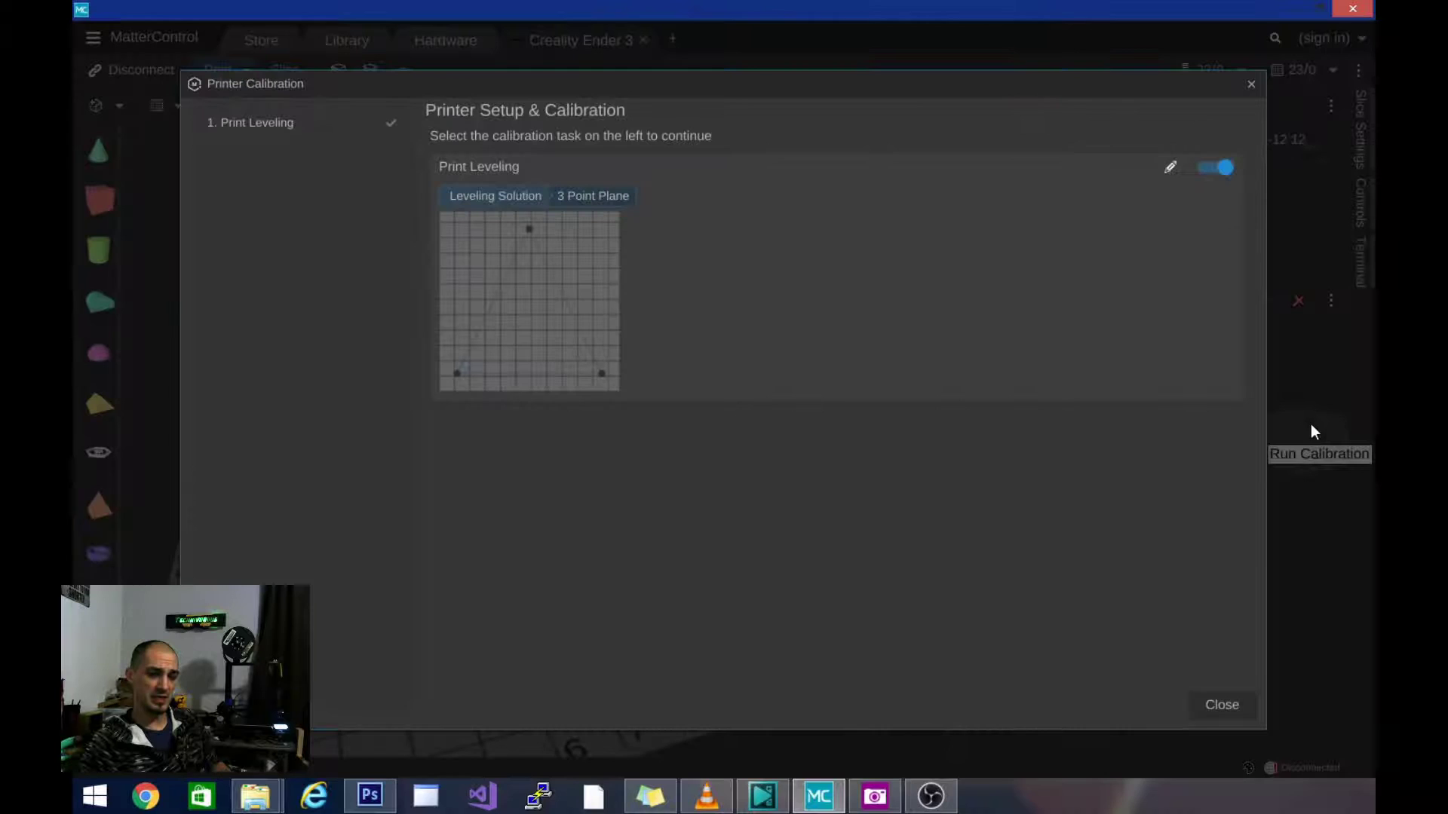
Open Printer Calibration and launch the '1. Print Leveling' task to its overview page
click(1311, 430)
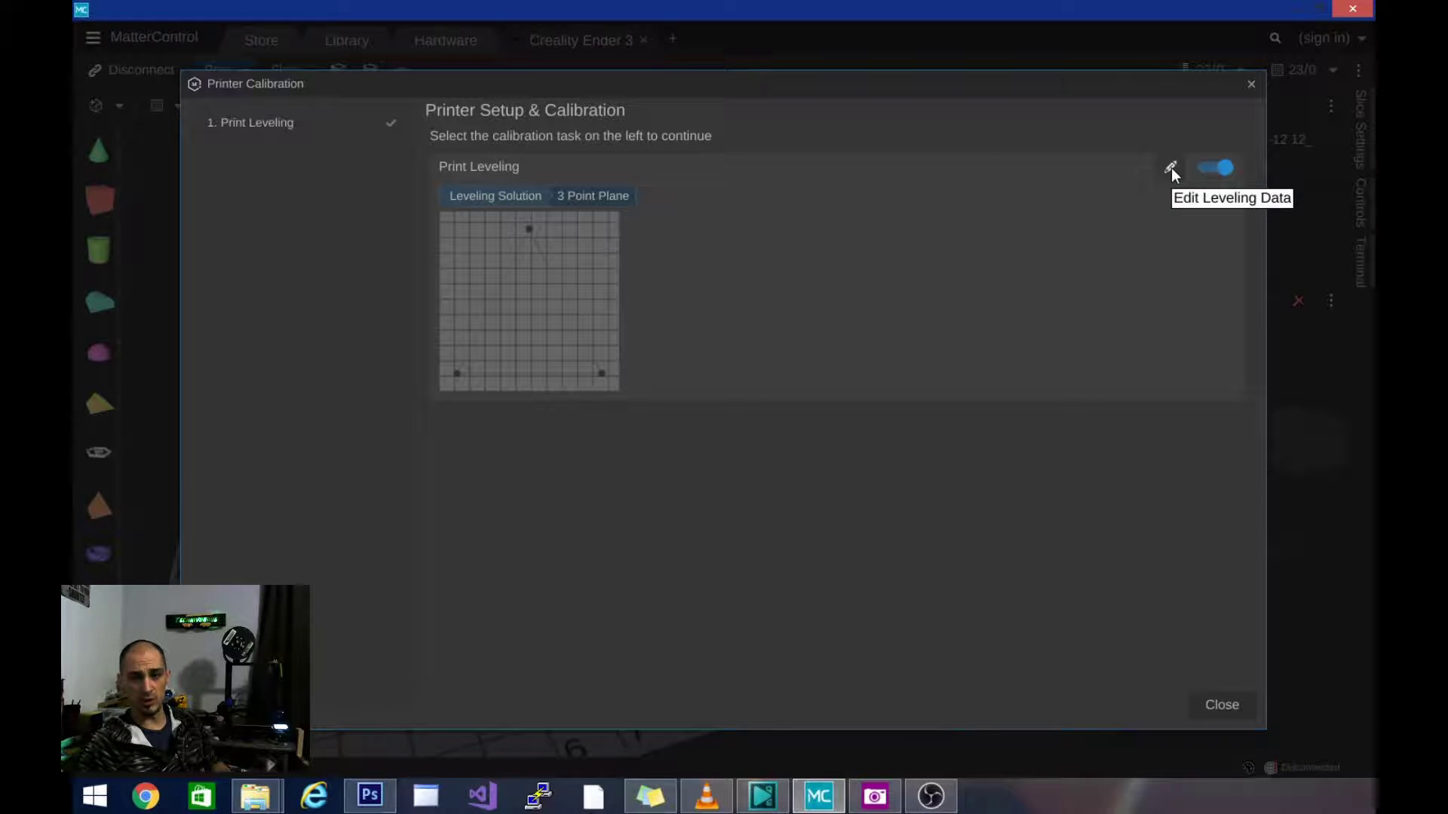
click(289, 125)
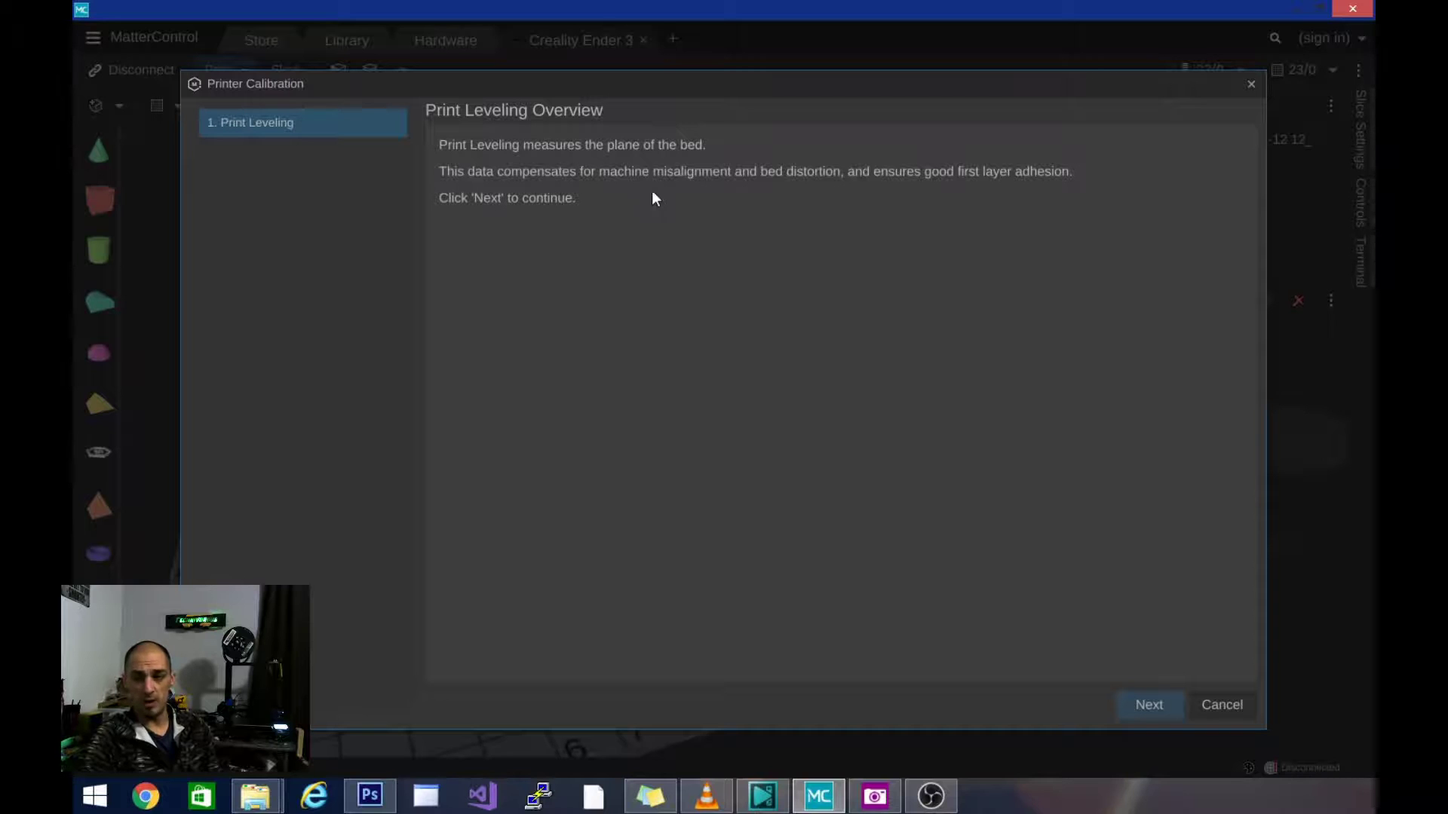
Home the printer and heat hotend and bed, reaching Step 1 at Z 10.00
click(1161, 711)
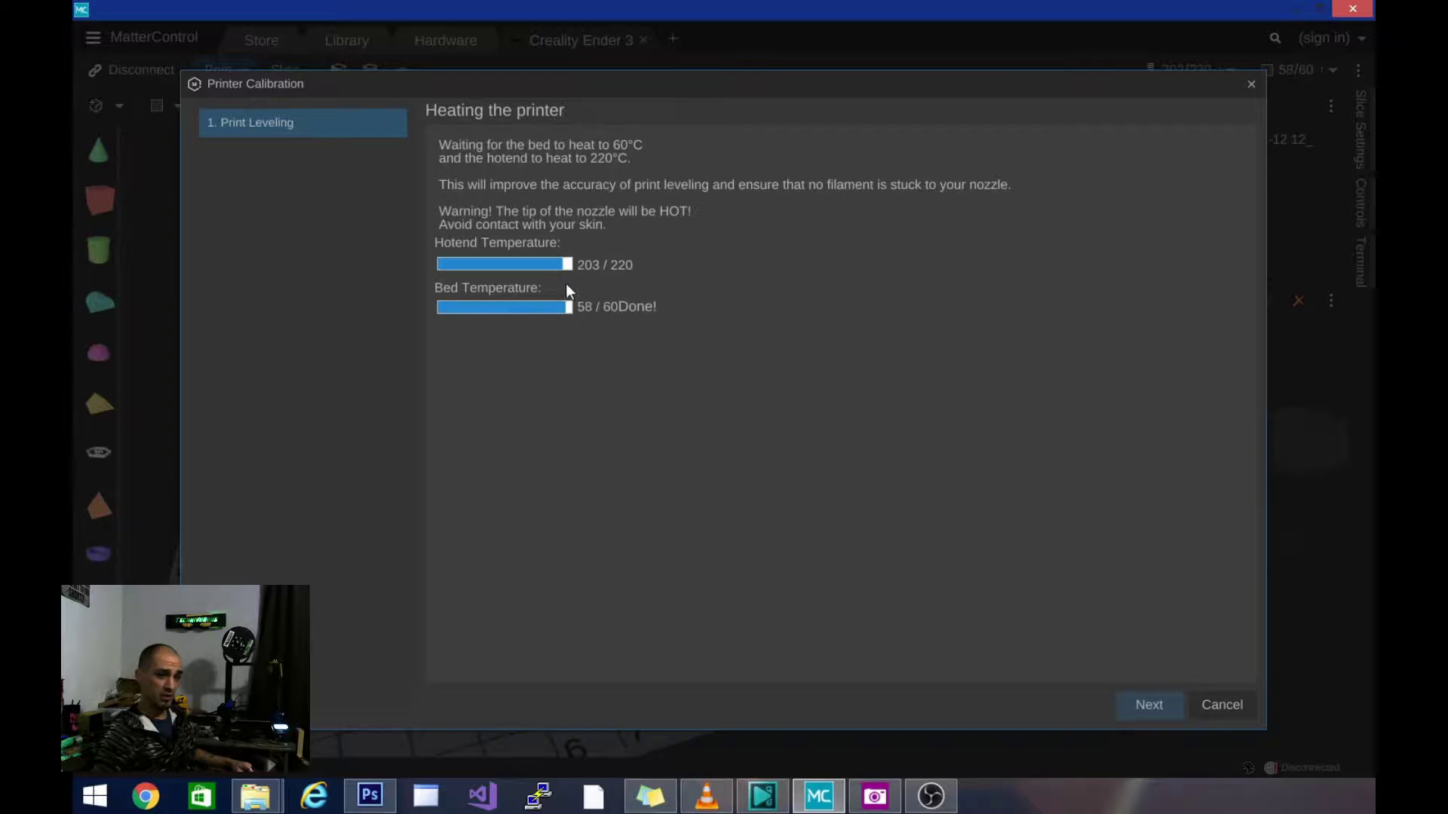
click(1142, 710)
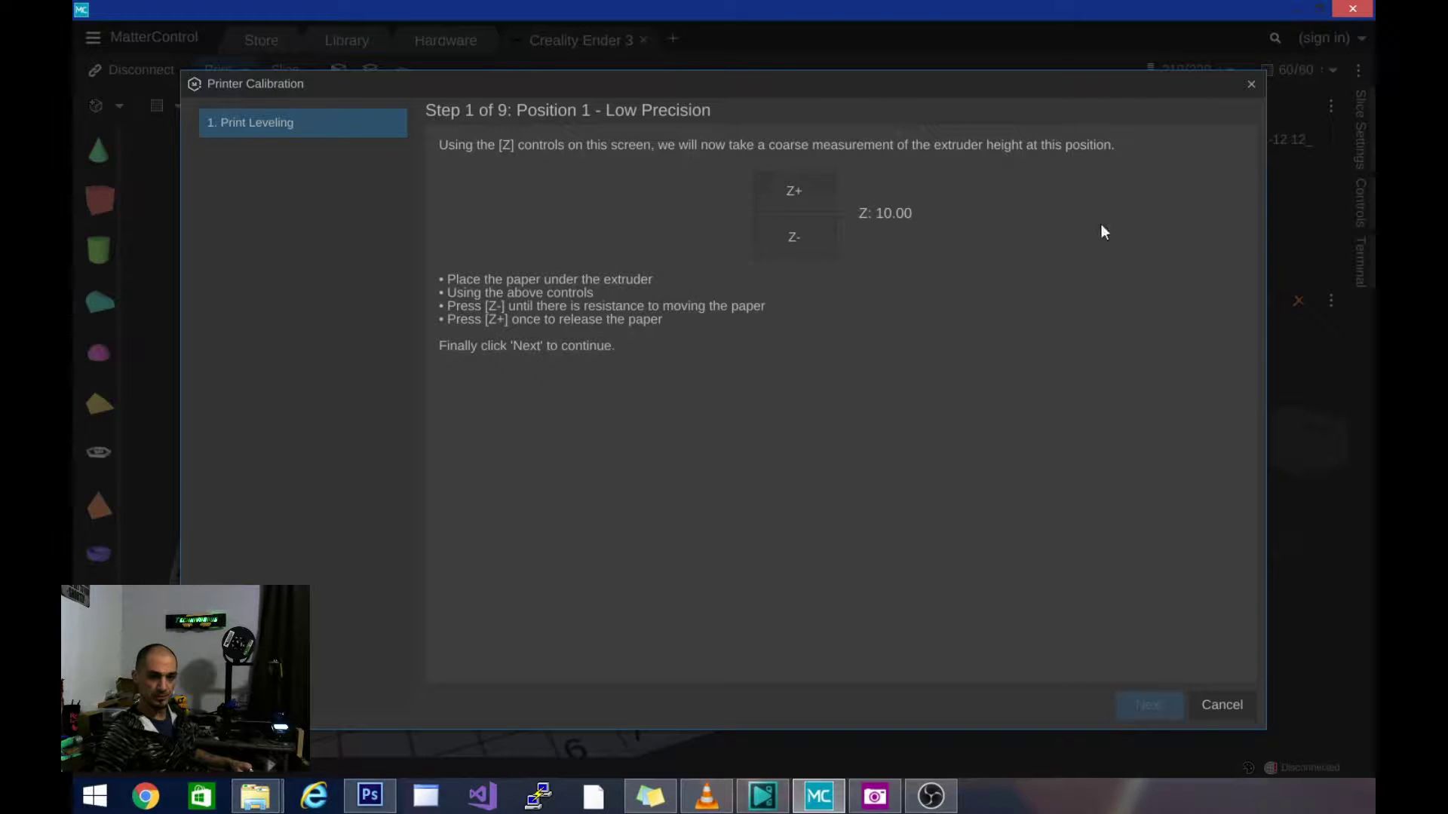
Lower the nozzle at Position 1 until the paper drags, then raise it one step
click(795, 237)
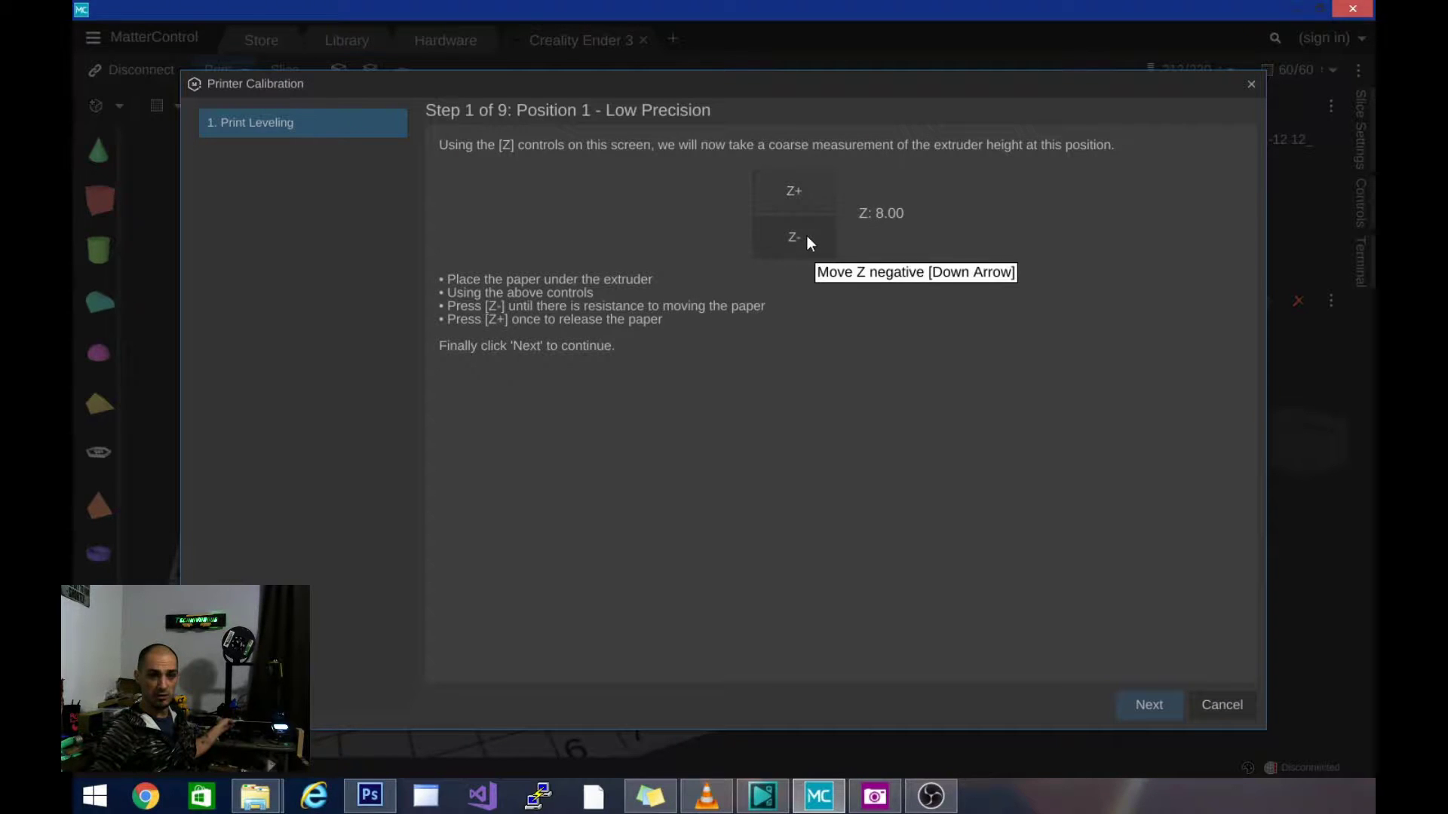
click(807, 236)
click(807, 236)
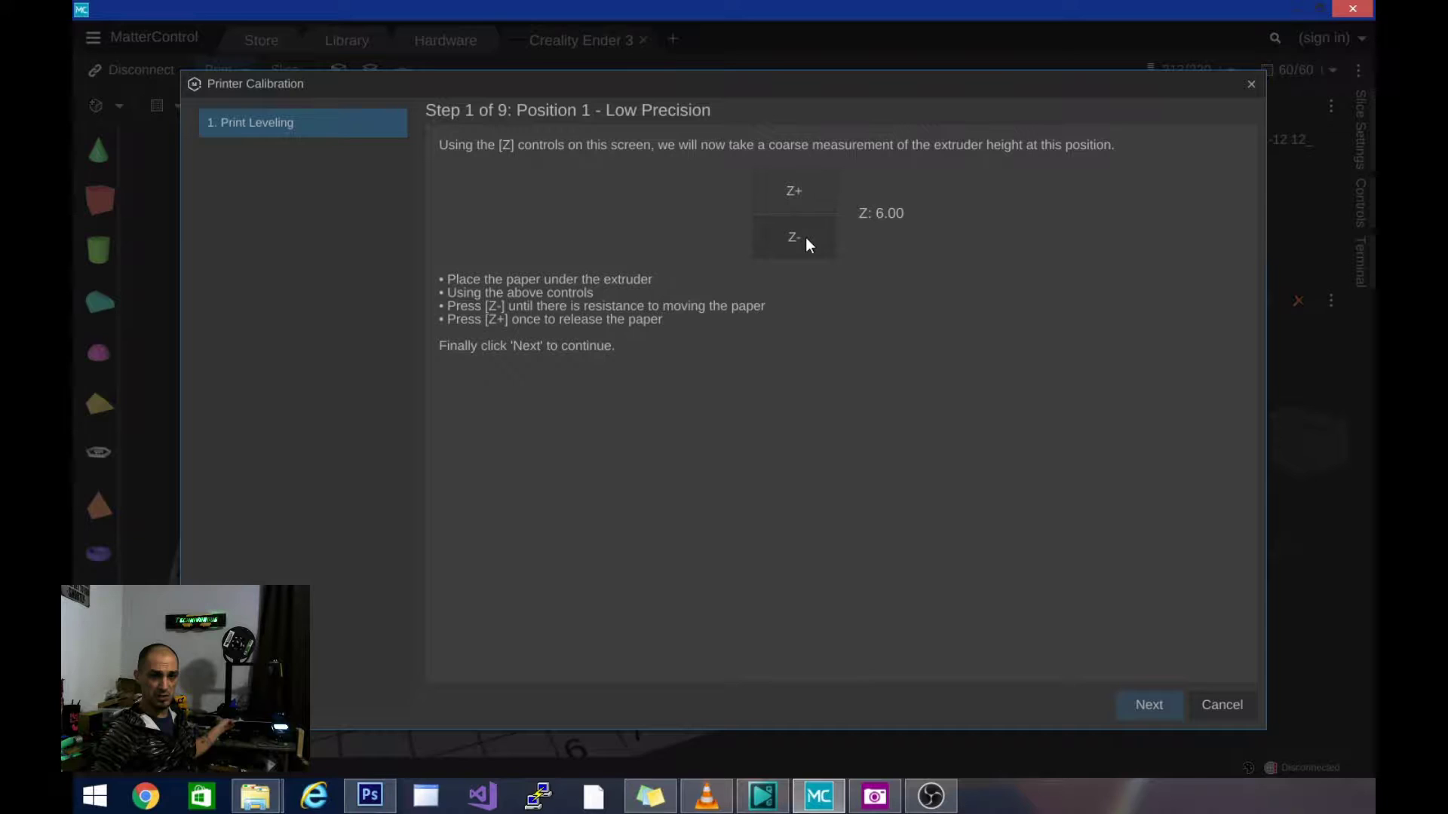
click(807, 239)
click(806, 239)
click(807, 236)
click(801, 250)
click(798, 202)
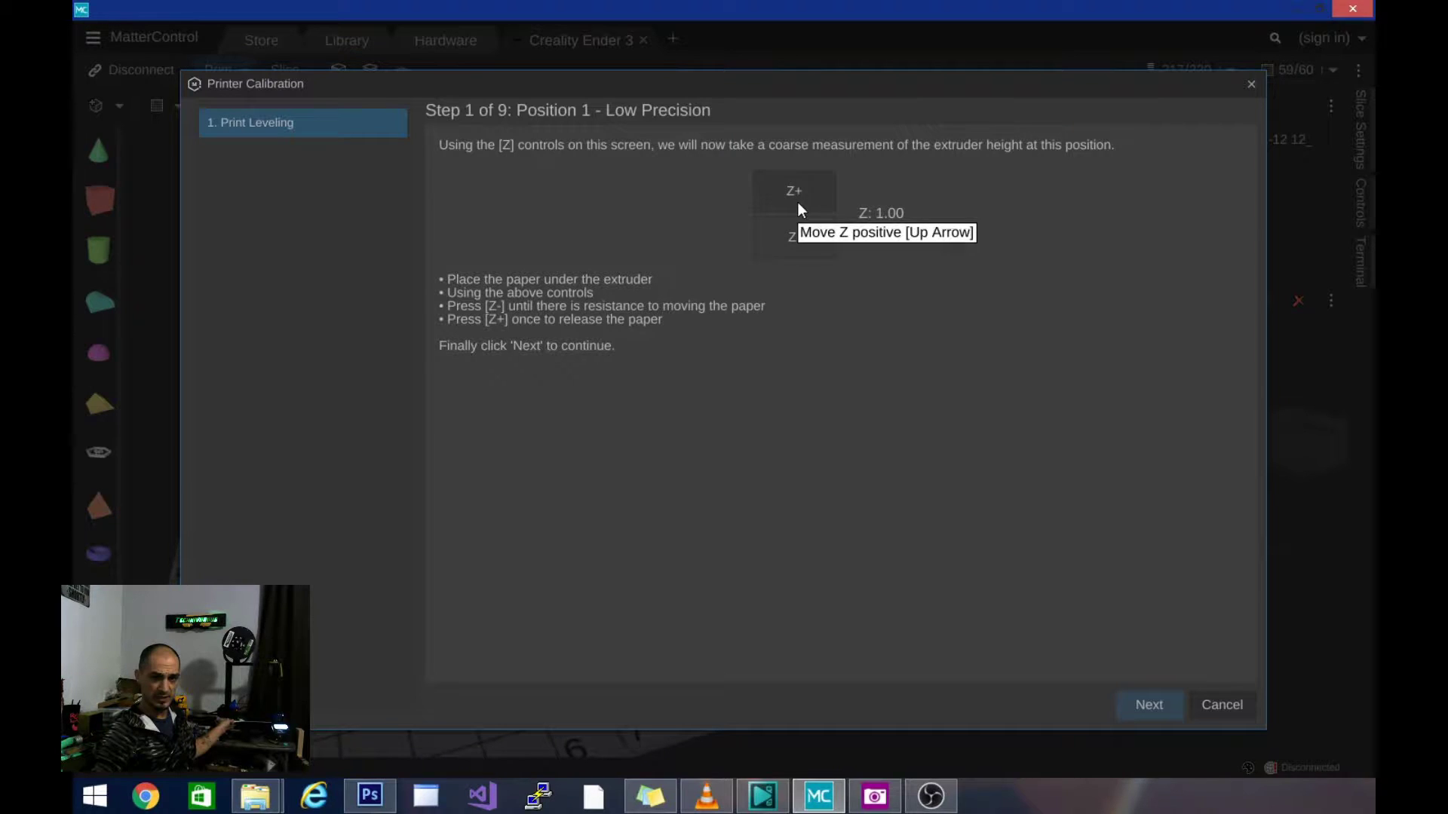
Refine the Position 1 height at medium precision in 0.1 mm steps until the paper drags
click(1136, 712)
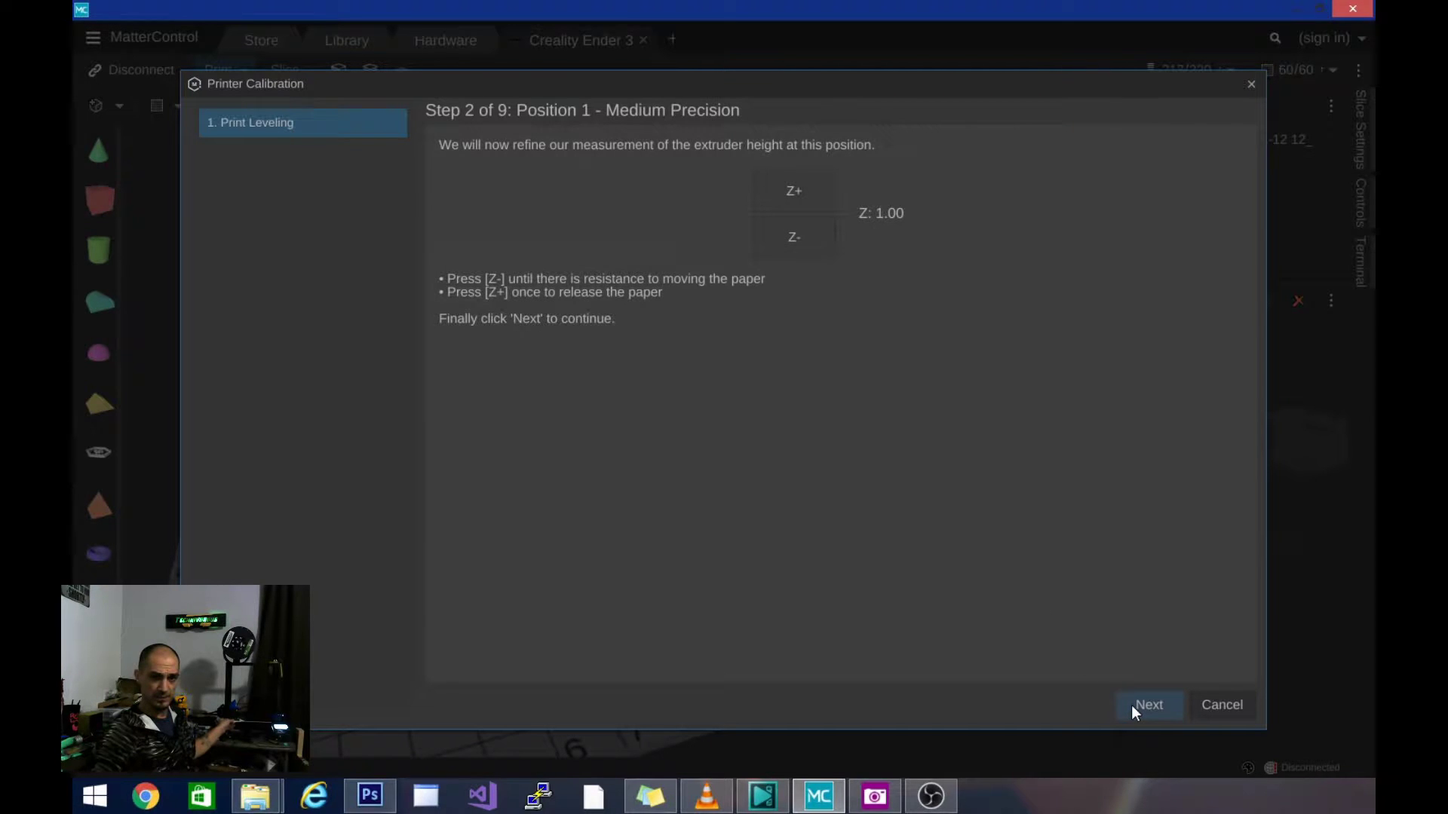
click(780, 243)
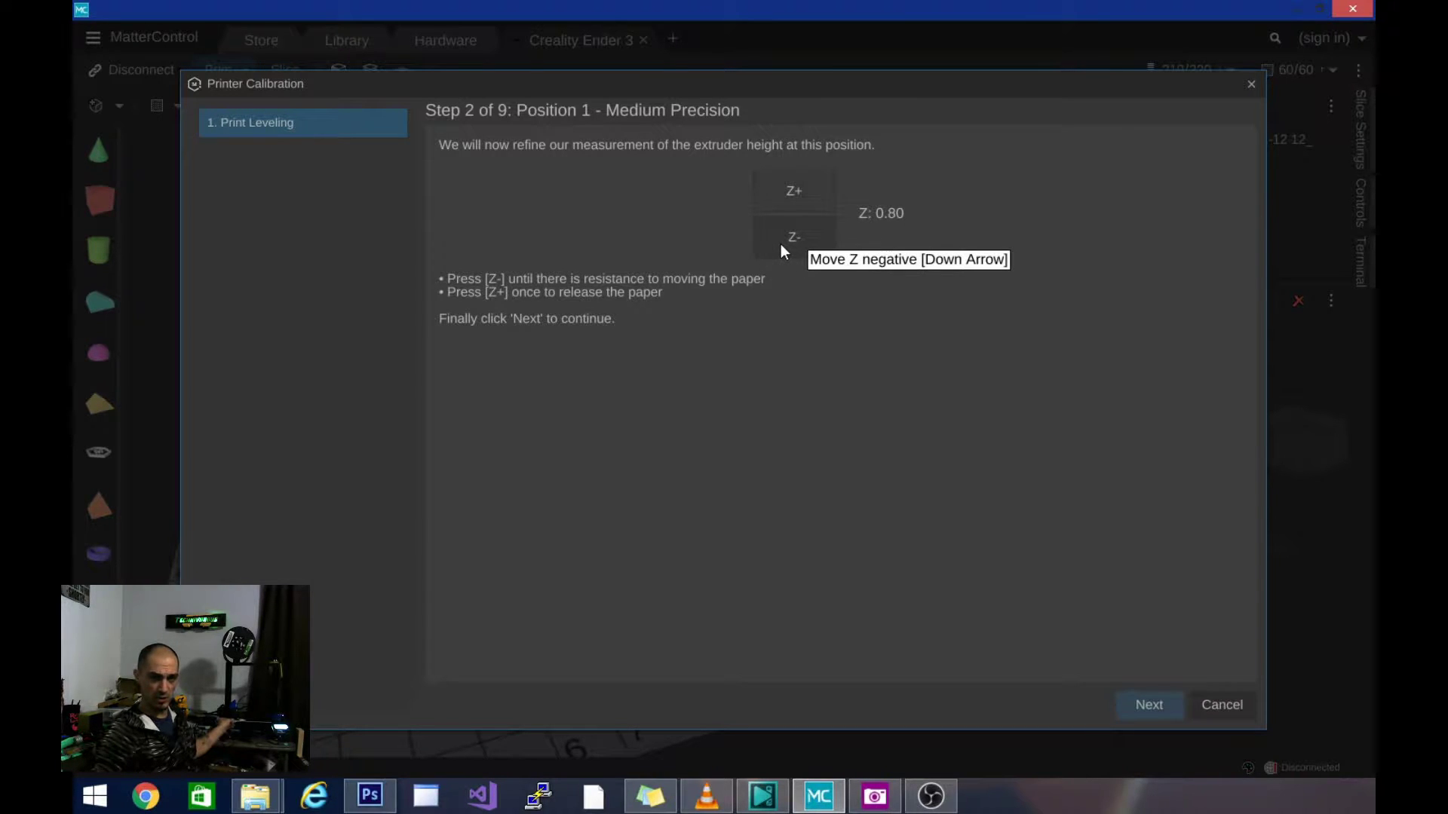
click(780, 244)
click(781, 243)
click(780, 243)
click(780, 243)
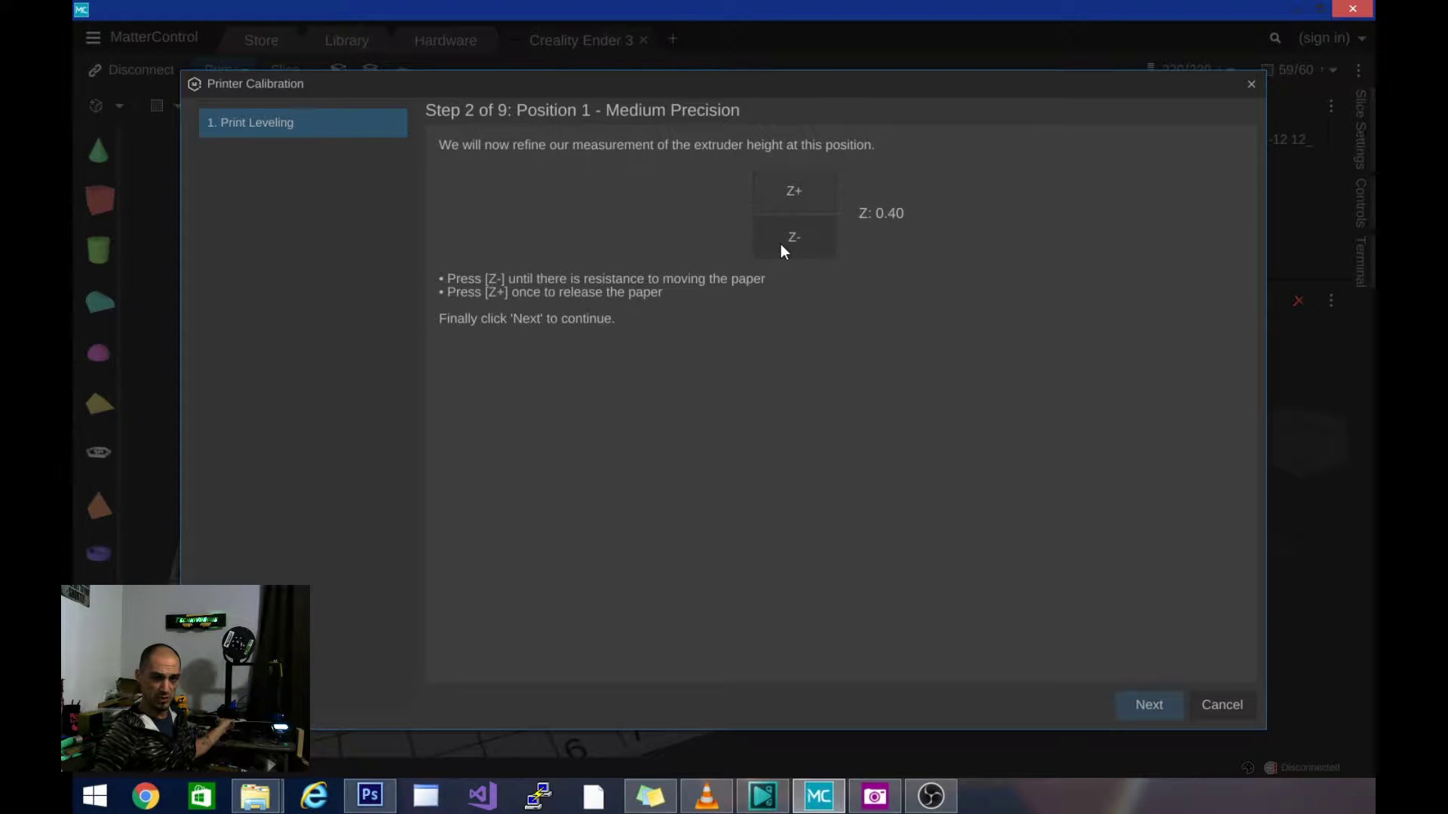
click(780, 243)
click(795, 184)
Refine Position 1 at high precision in 0.02 mm steps, settling at Z 0.24
click(1147, 705)
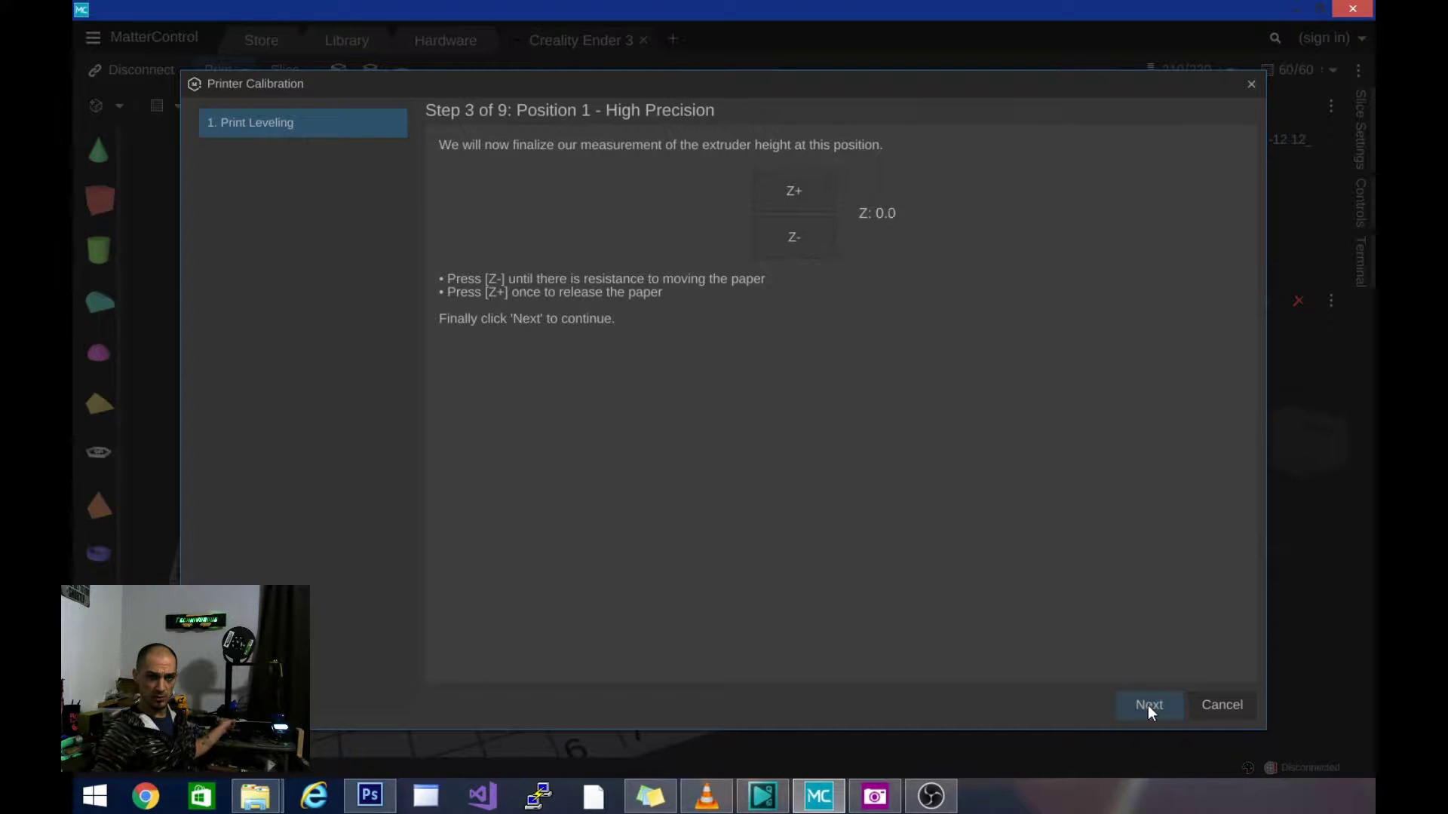
click(808, 237)
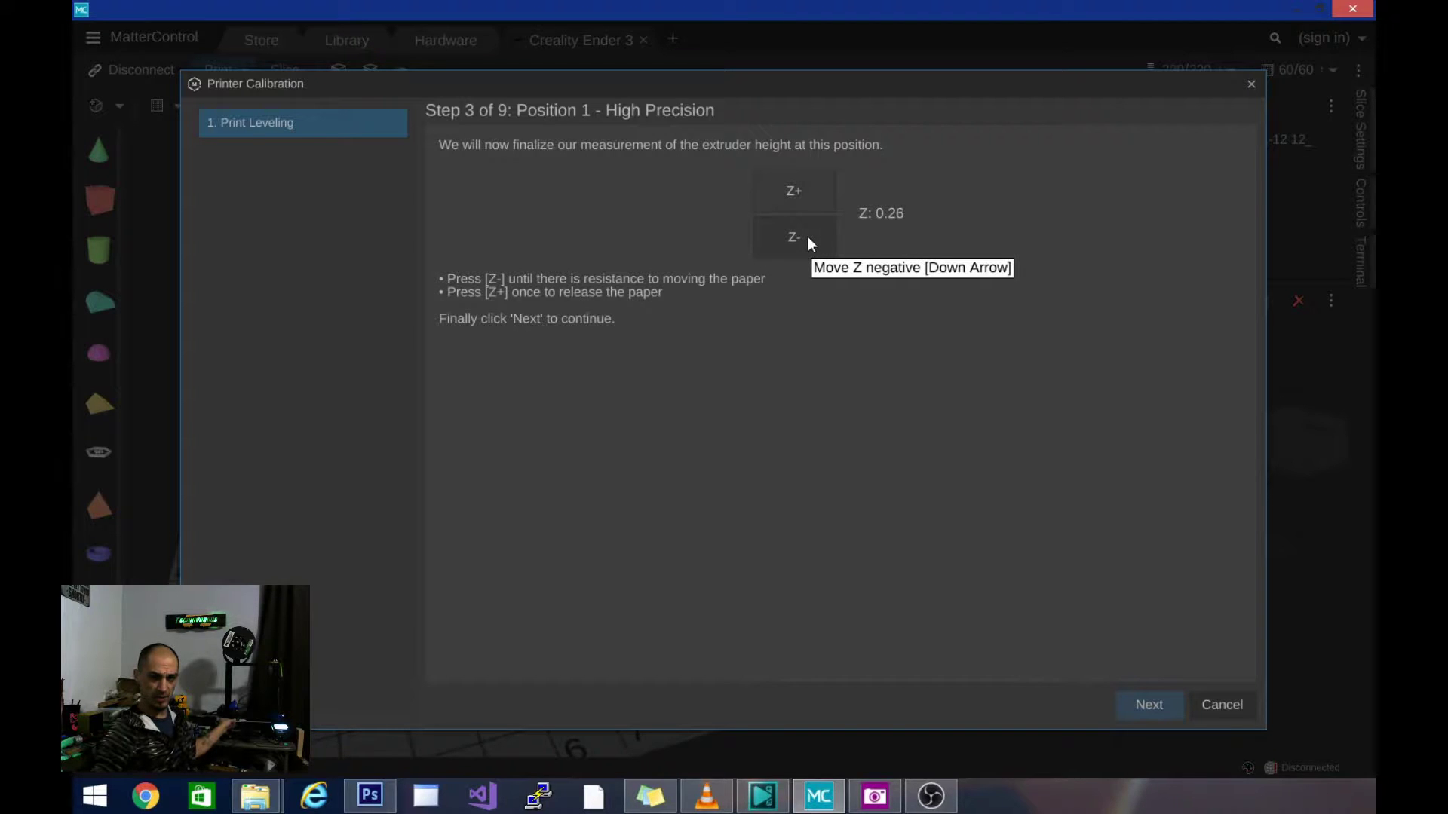
click(808, 237)
click(807, 237)
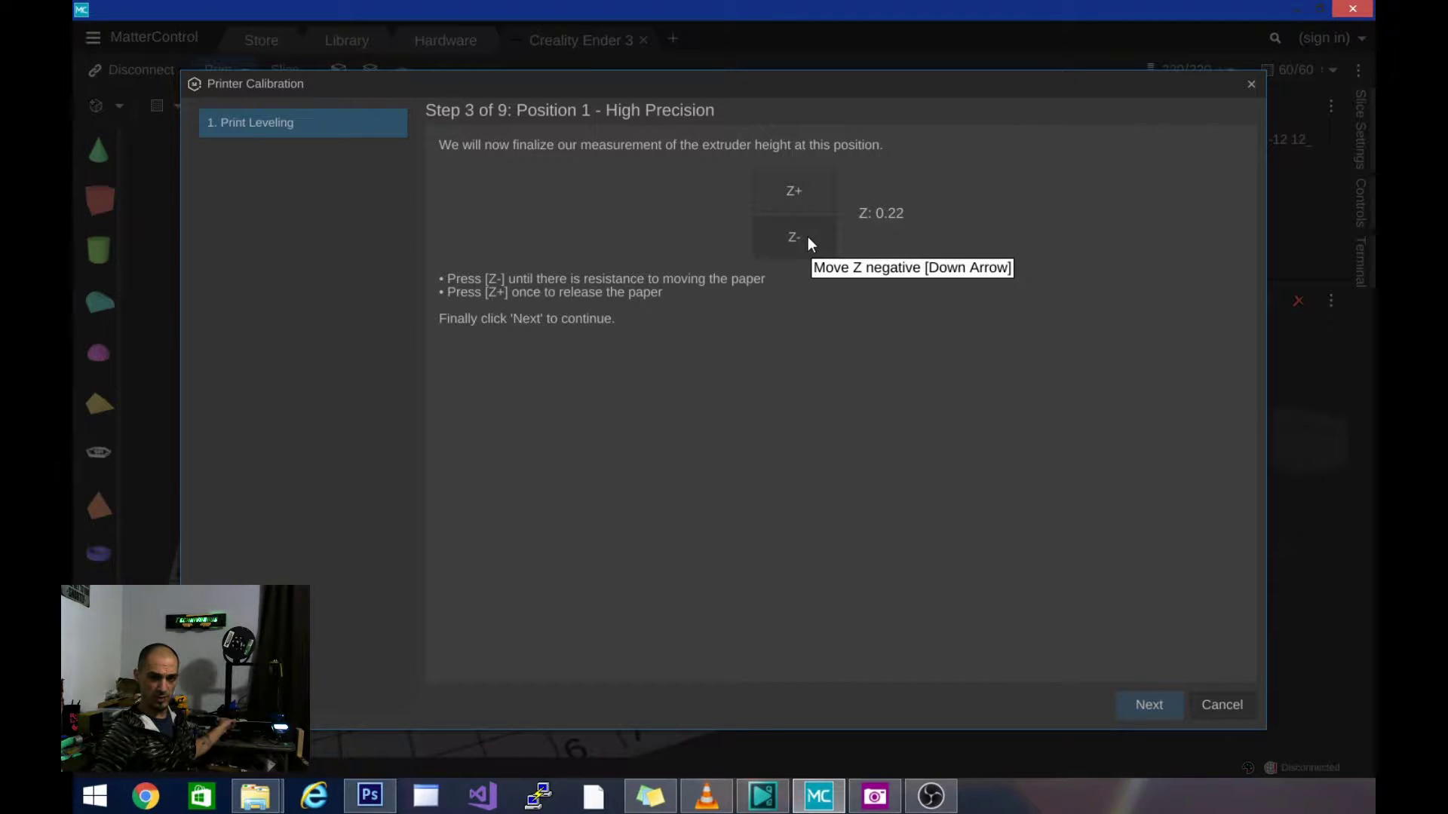
click(802, 198)
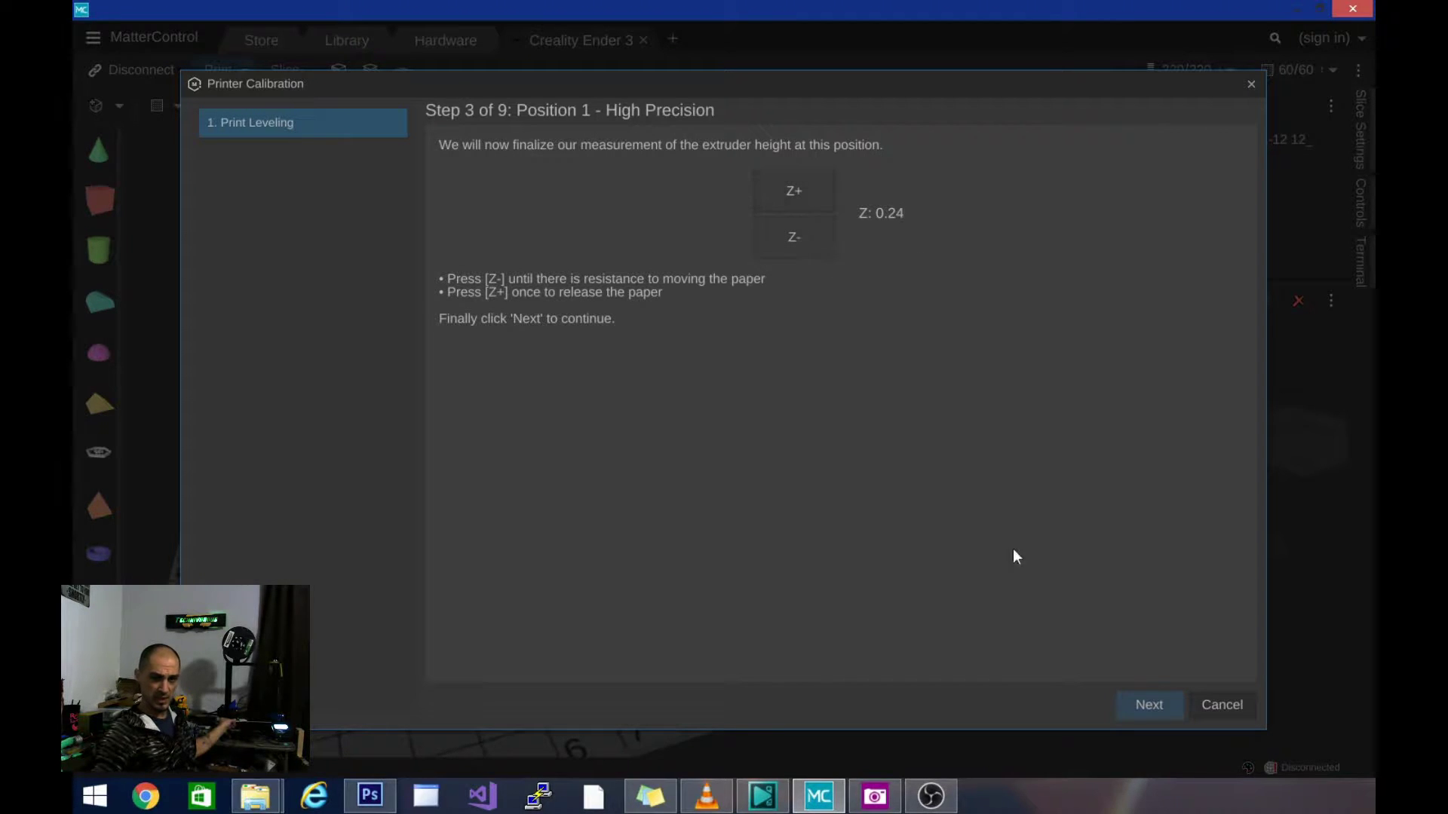
Move to Position 2 and lower the nozzle until the paper drags, then raise one step
click(1141, 703)
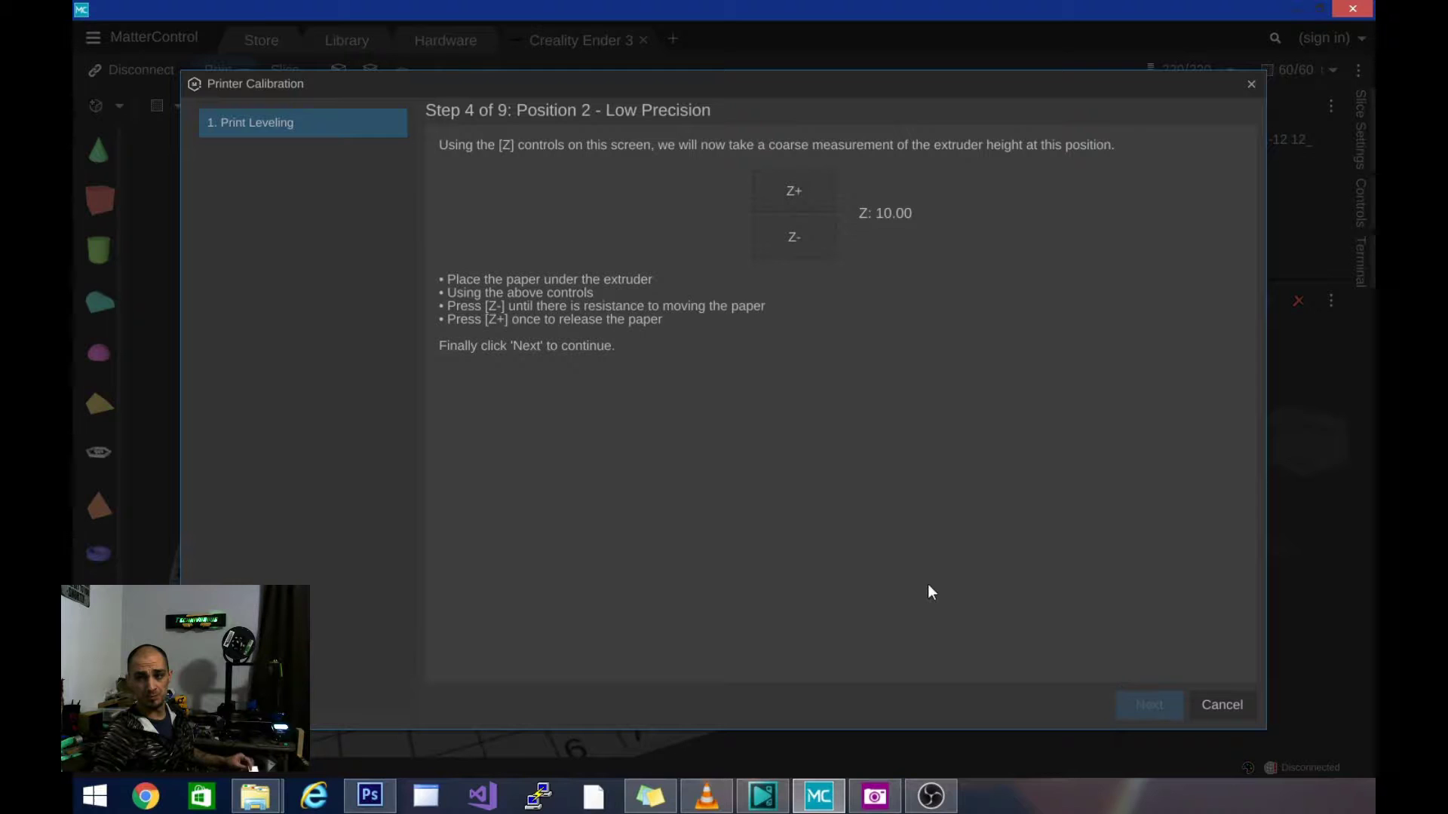
click(809, 239)
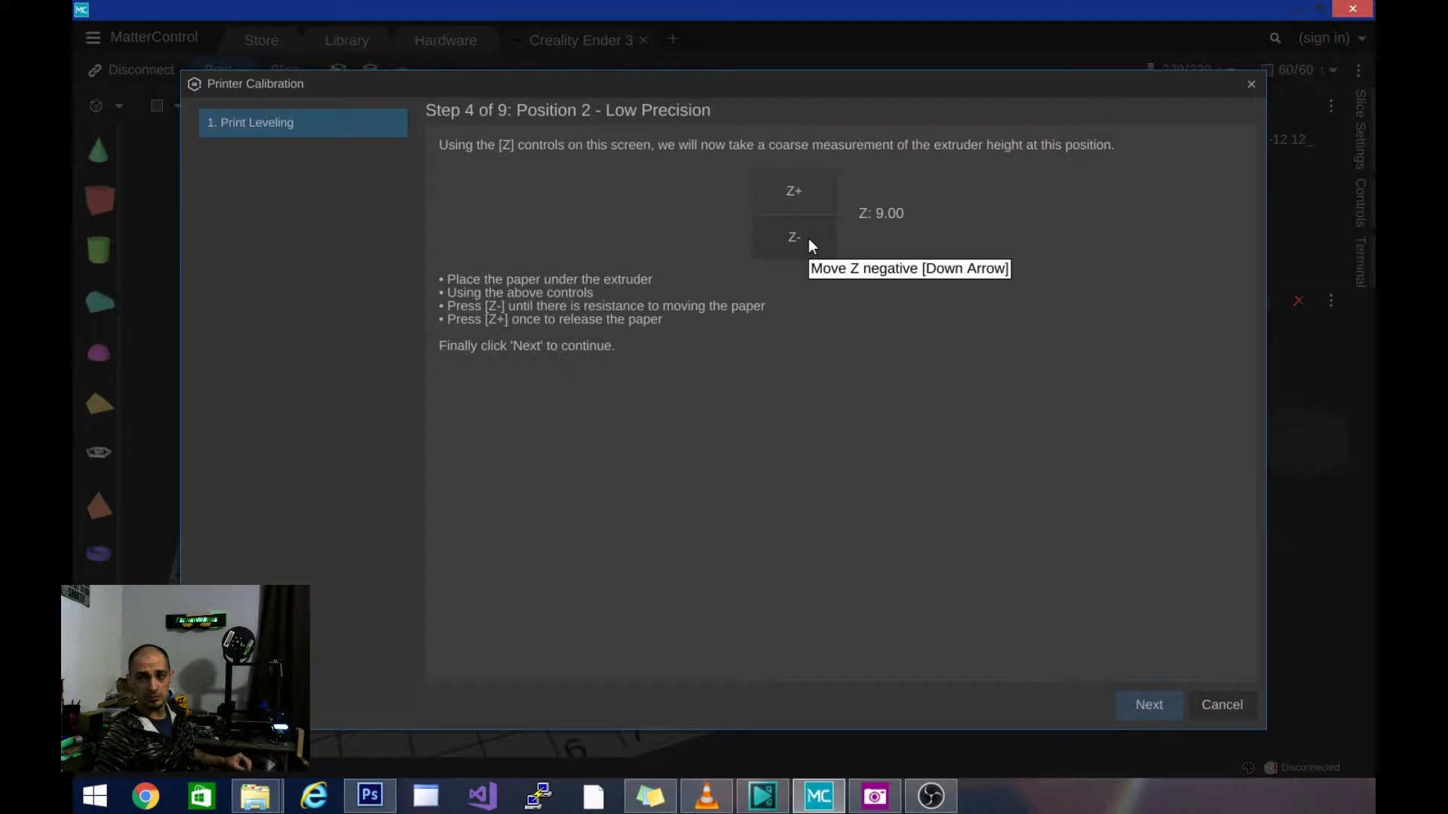
click(809, 239)
click(809, 239)
click(809, 238)
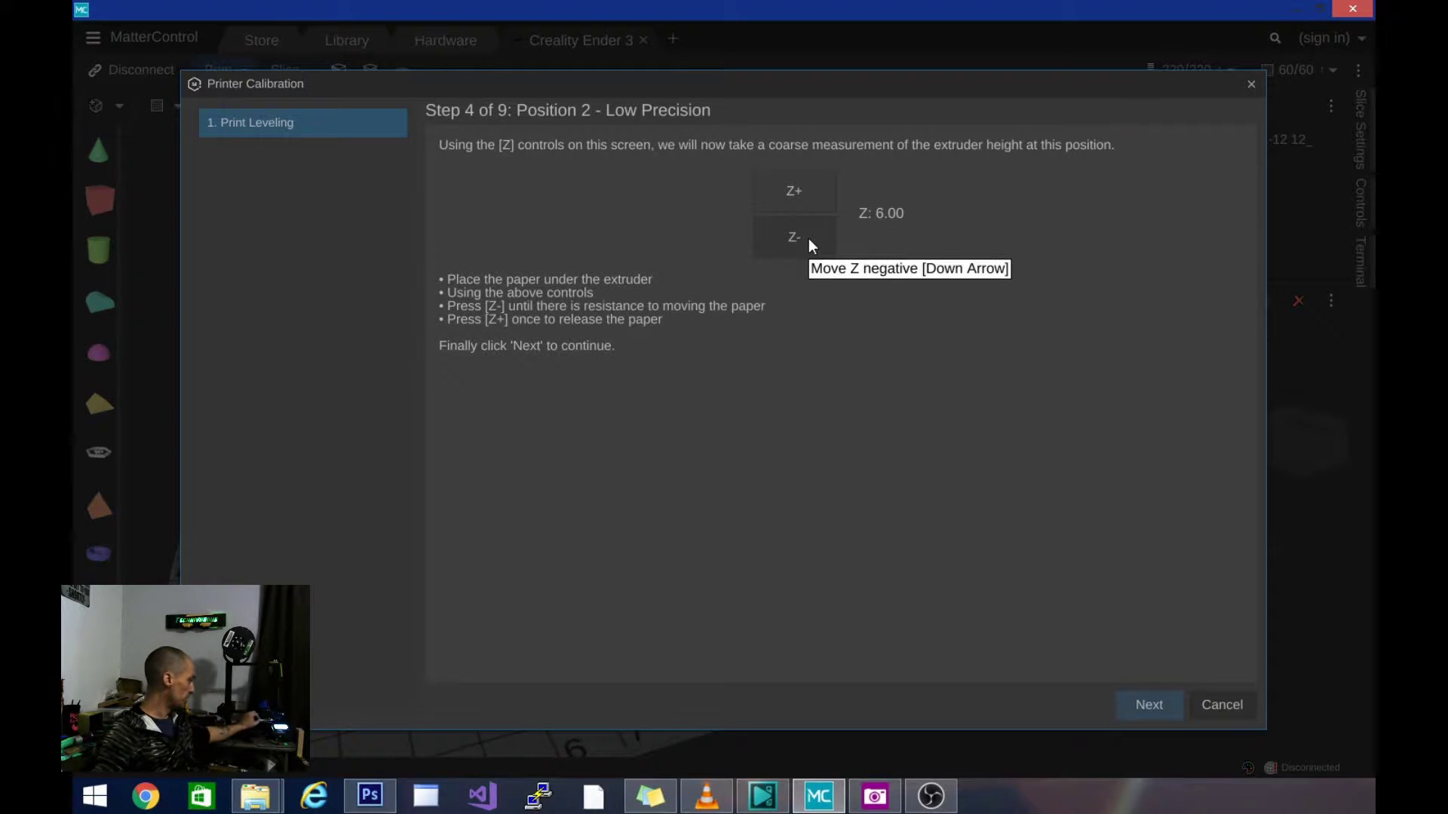
click(810, 239)
click(809, 239)
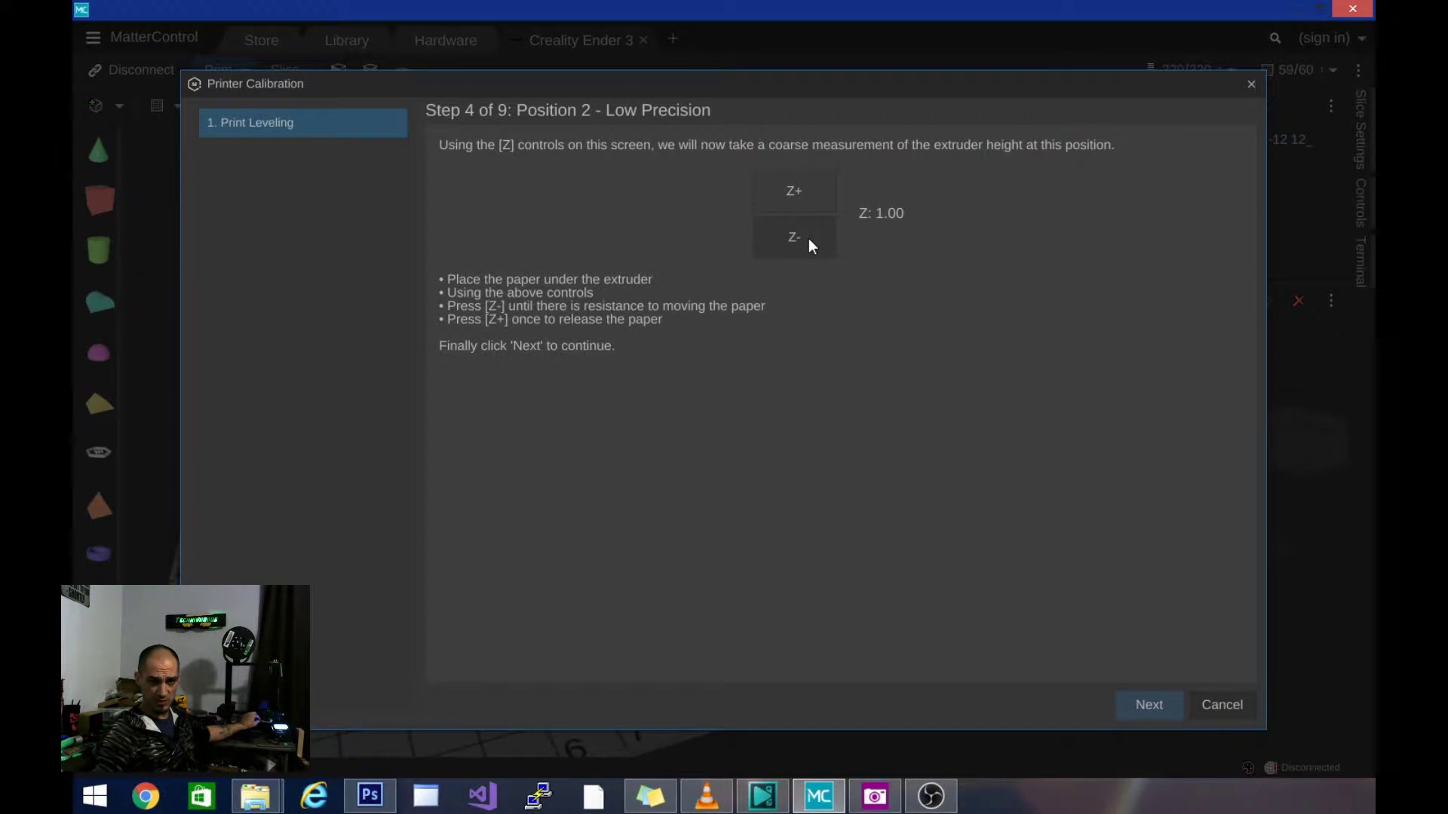
click(809, 239)
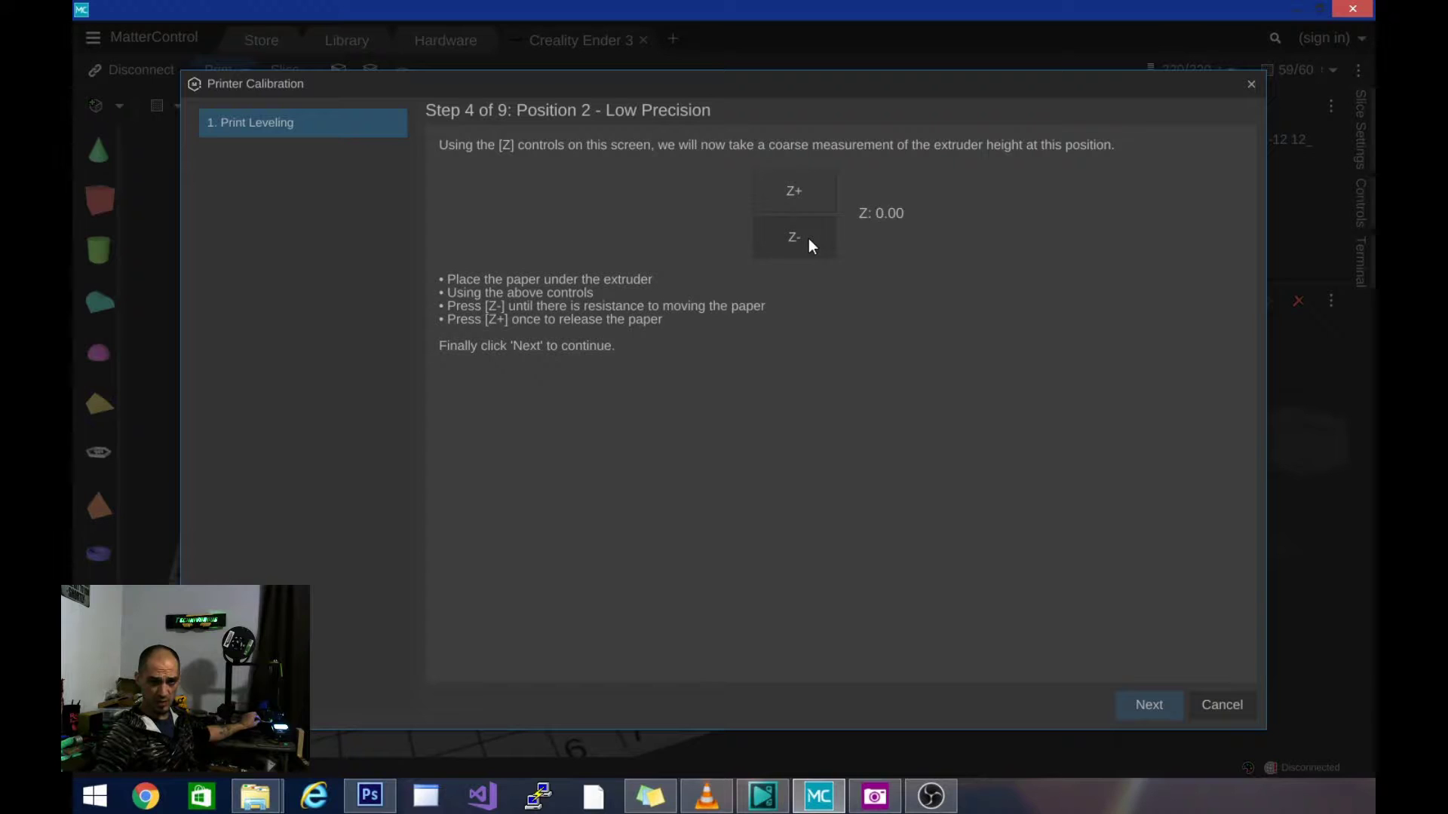
click(801, 194)
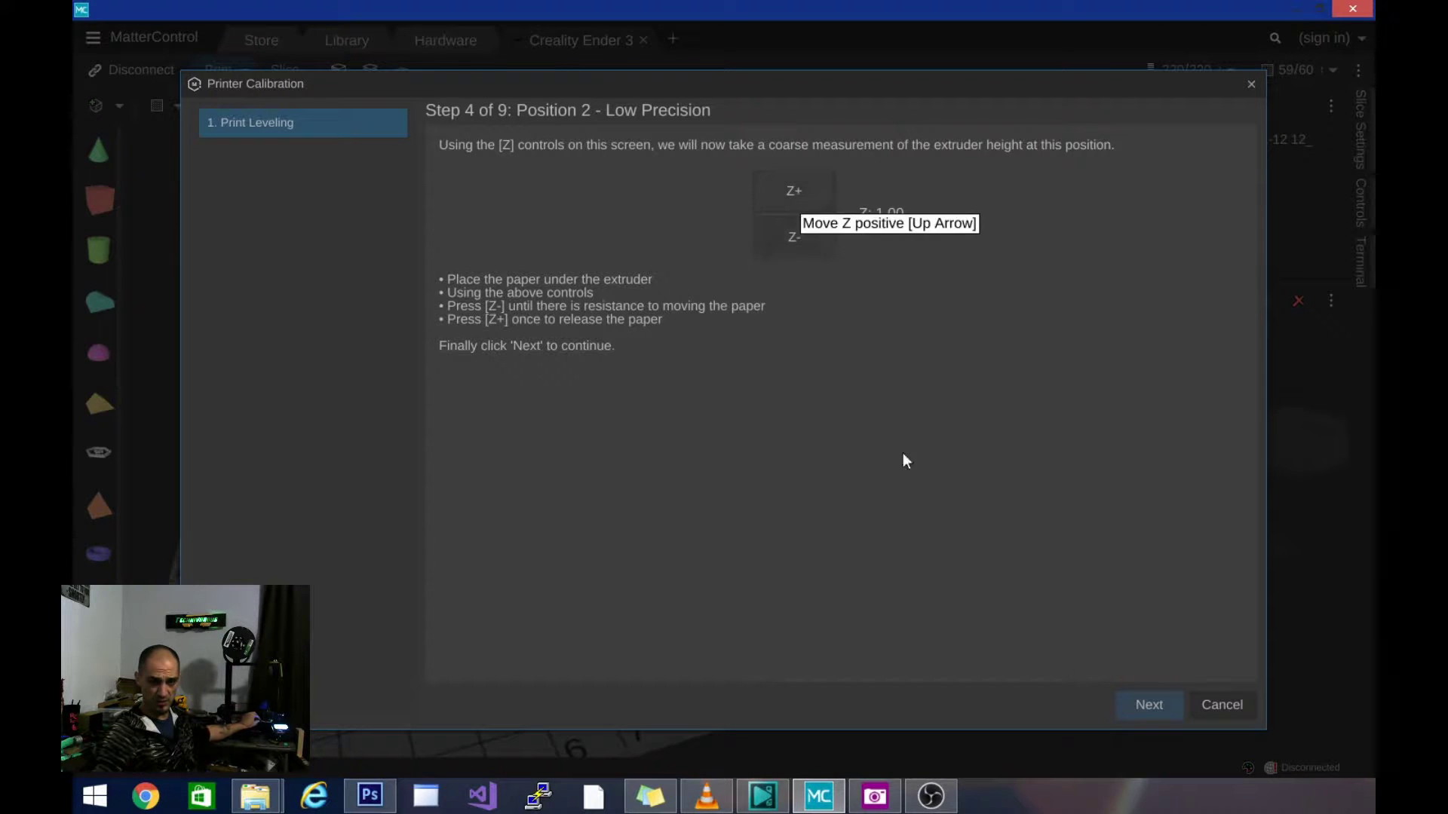
Refine the Position 2 height at medium precision until the paper drags, then back off one step
click(1136, 702)
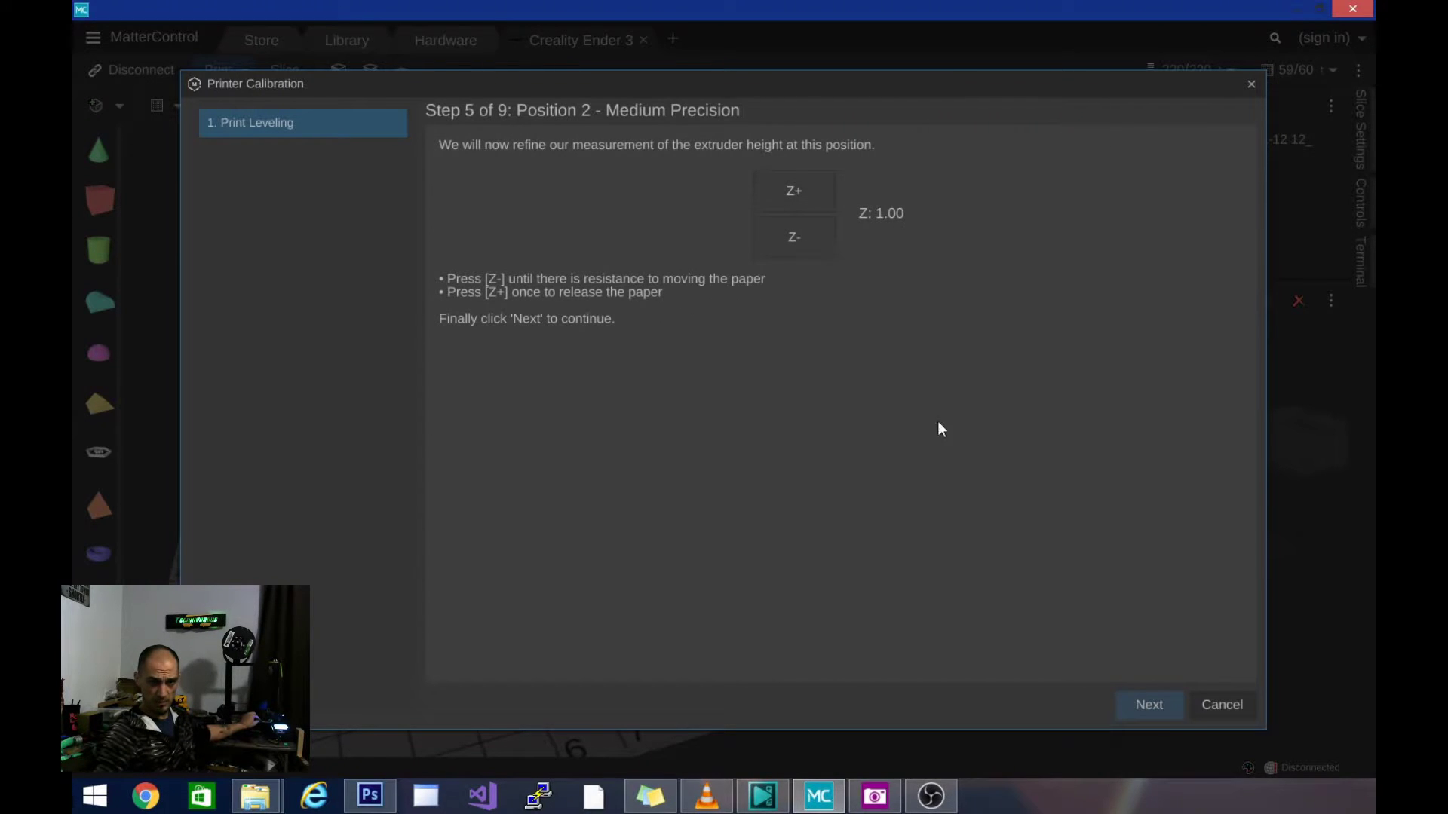
click(799, 237)
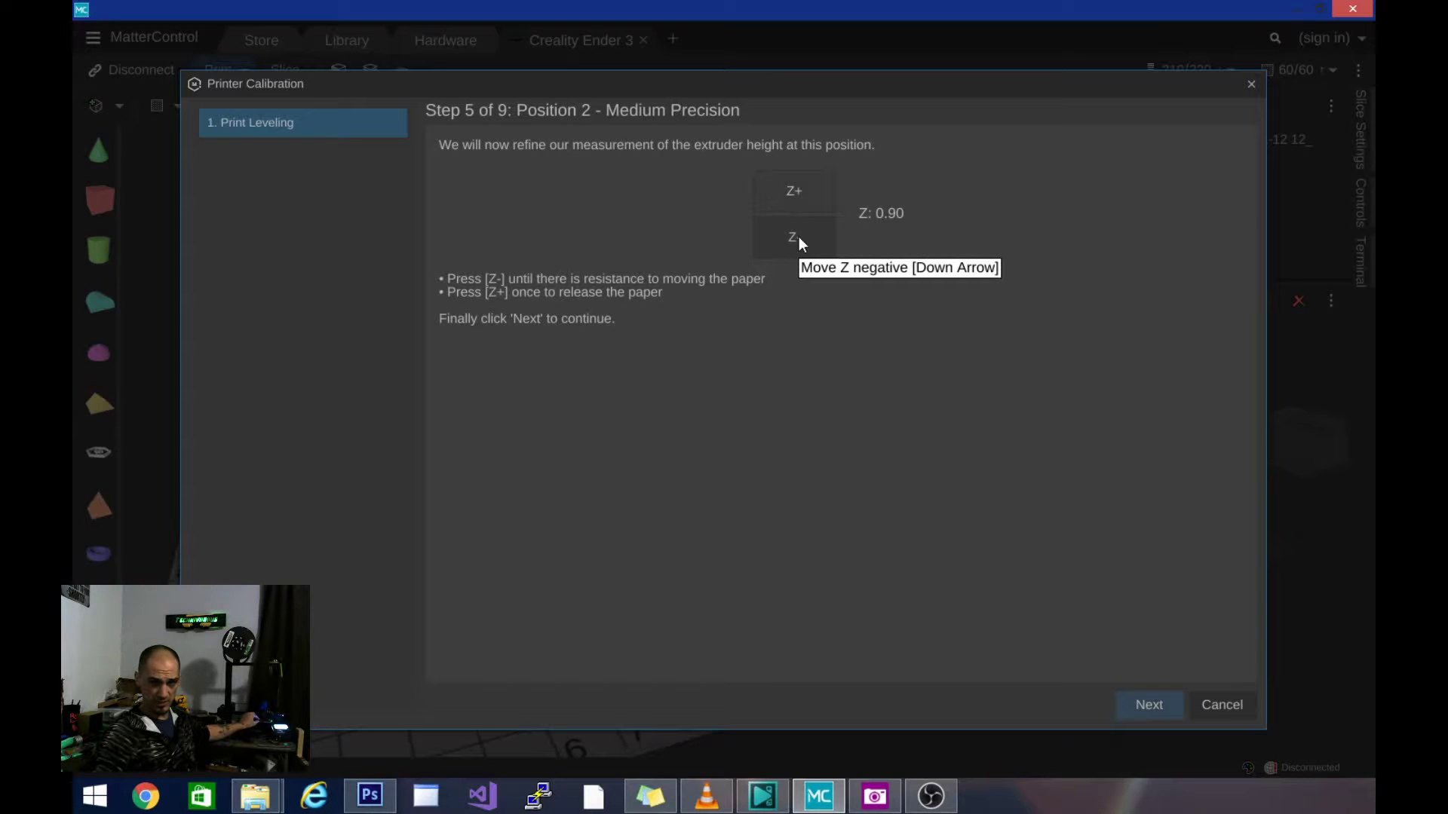
click(799, 236)
click(798, 237)
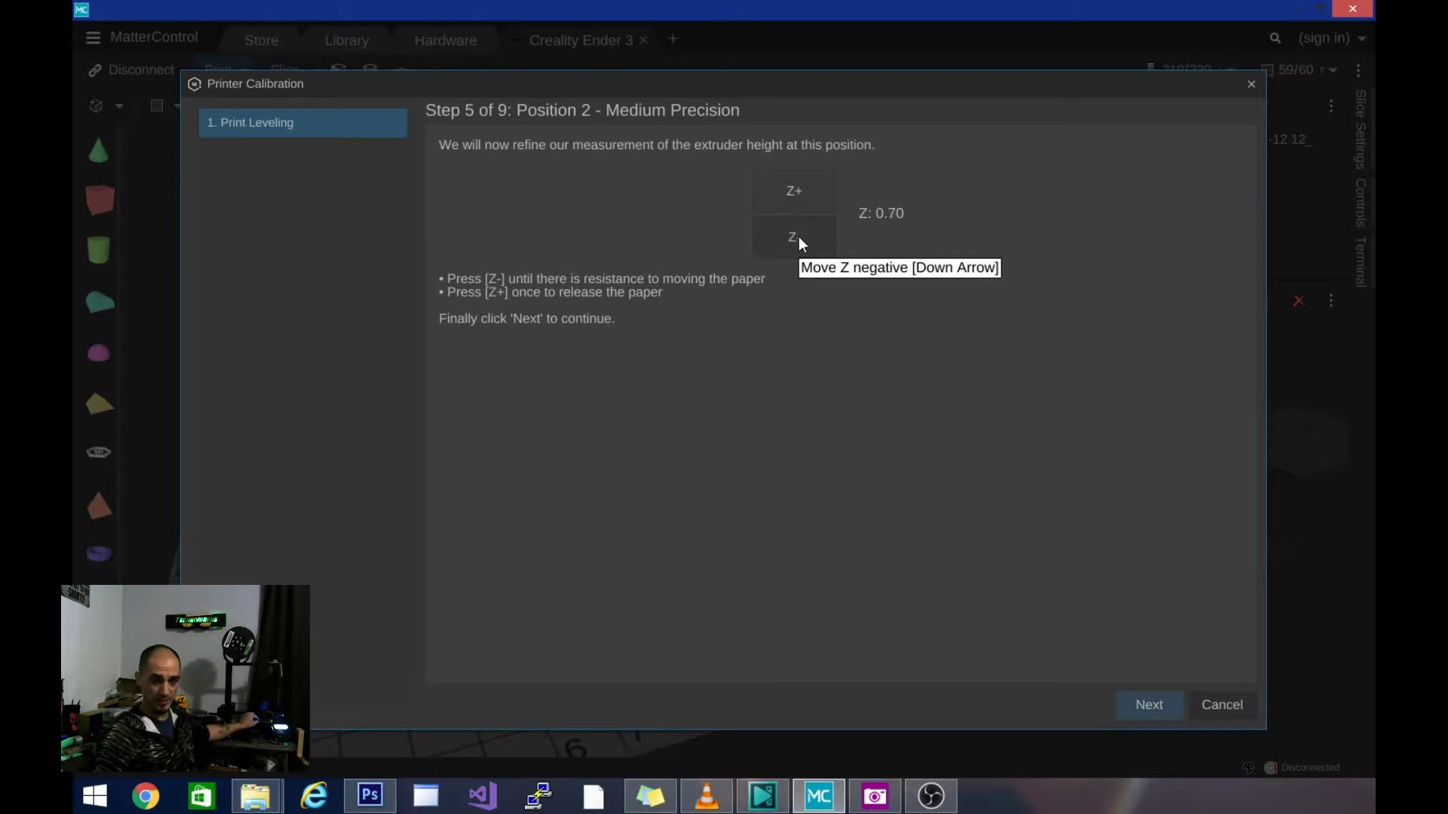
click(799, 236)
click(799, 236)
click(799, 236)
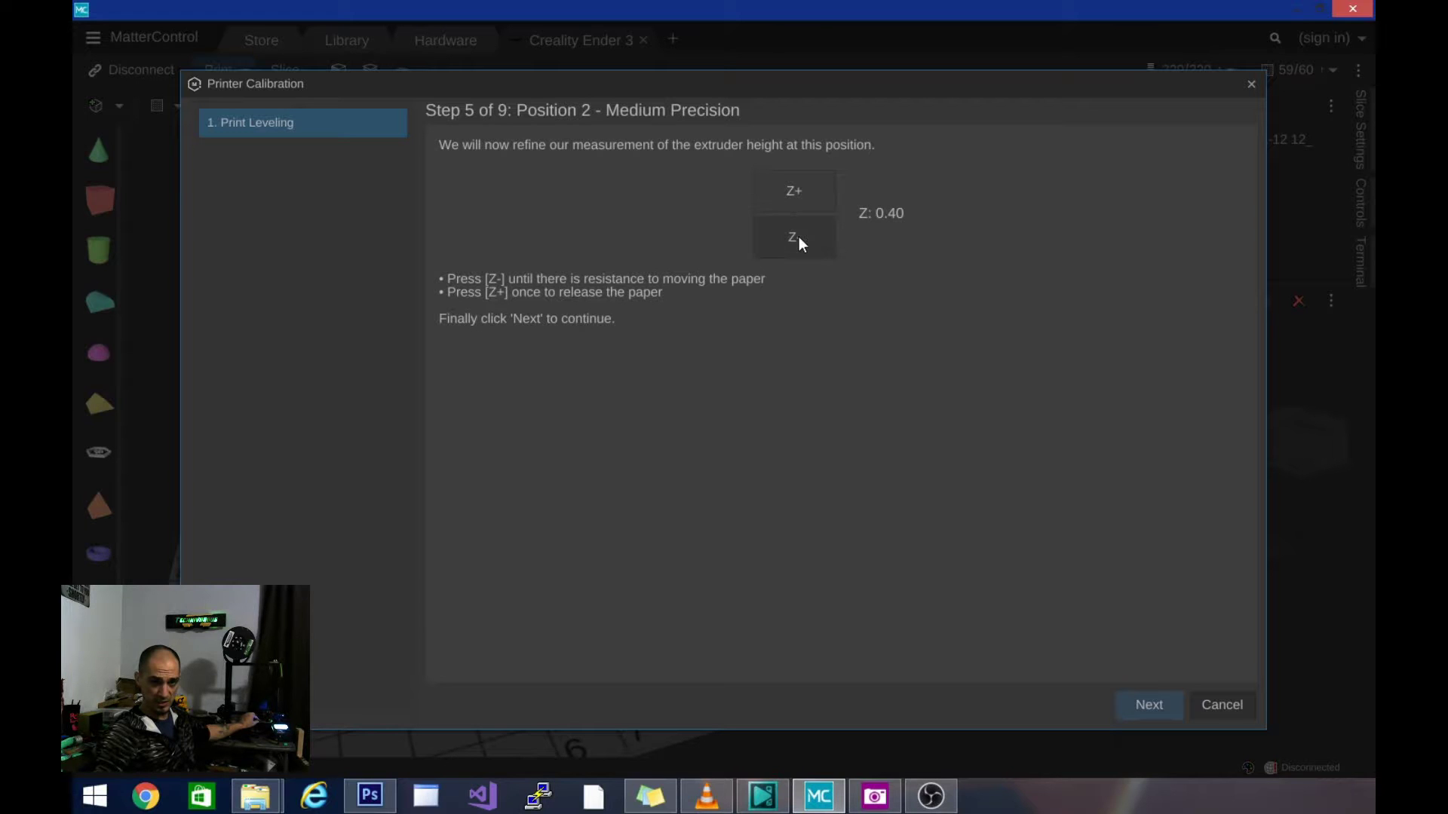
click(800, 237)
click(800, 198)
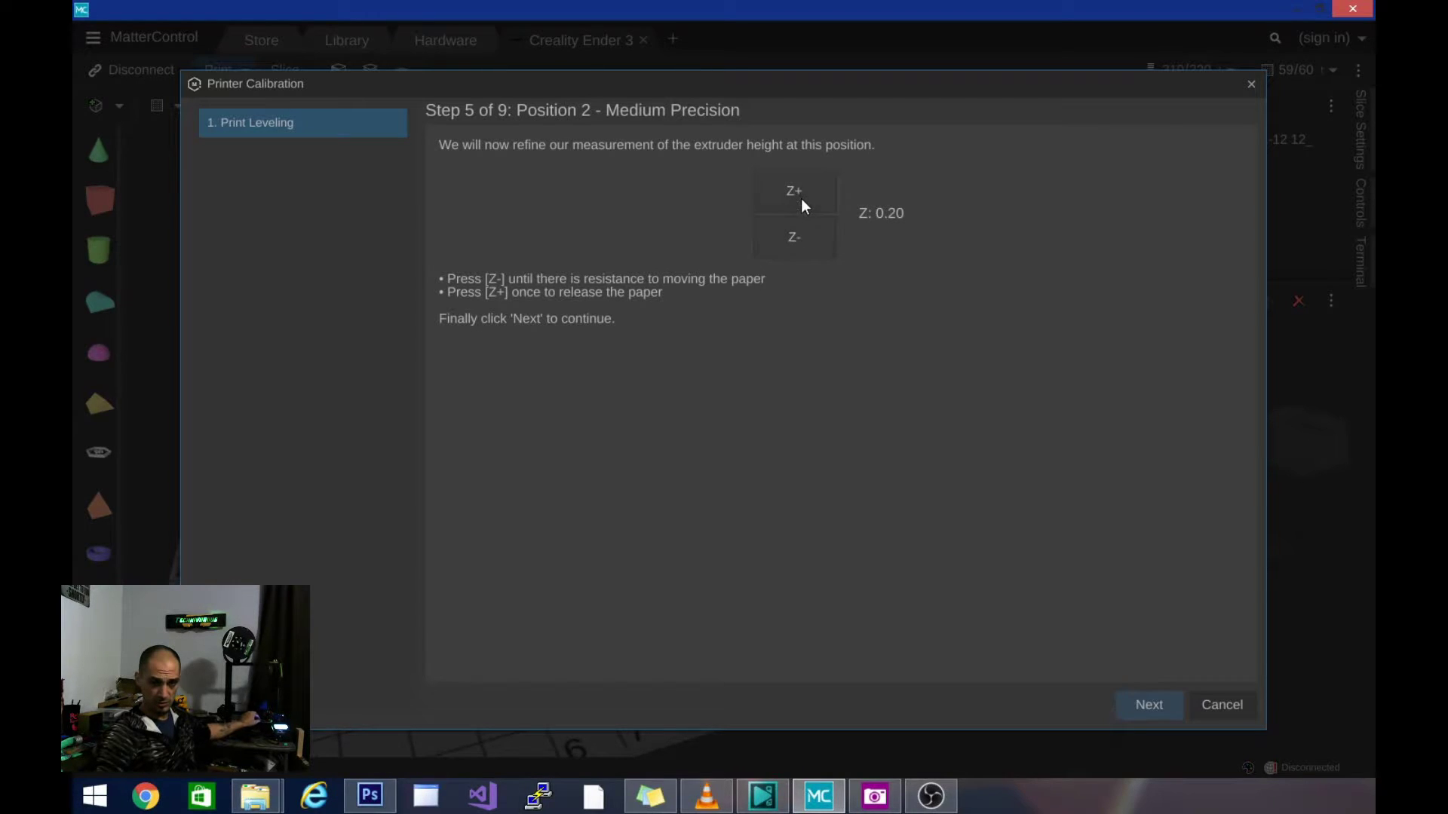
Fine-tune Position 2 at high precision, dipping to 0.22 and settling at Z 0.24
click(1143, 707)
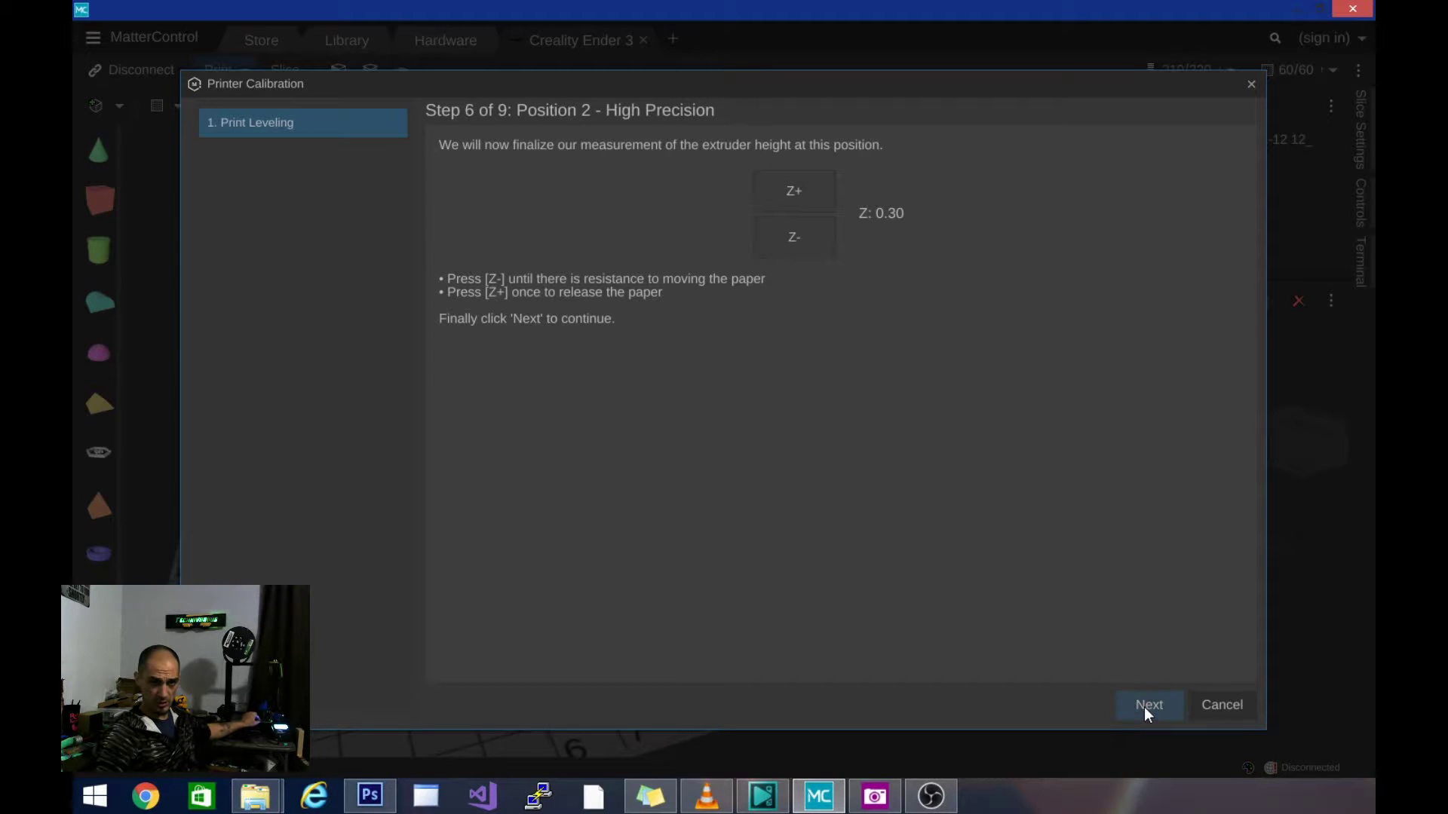
click(798, 235)
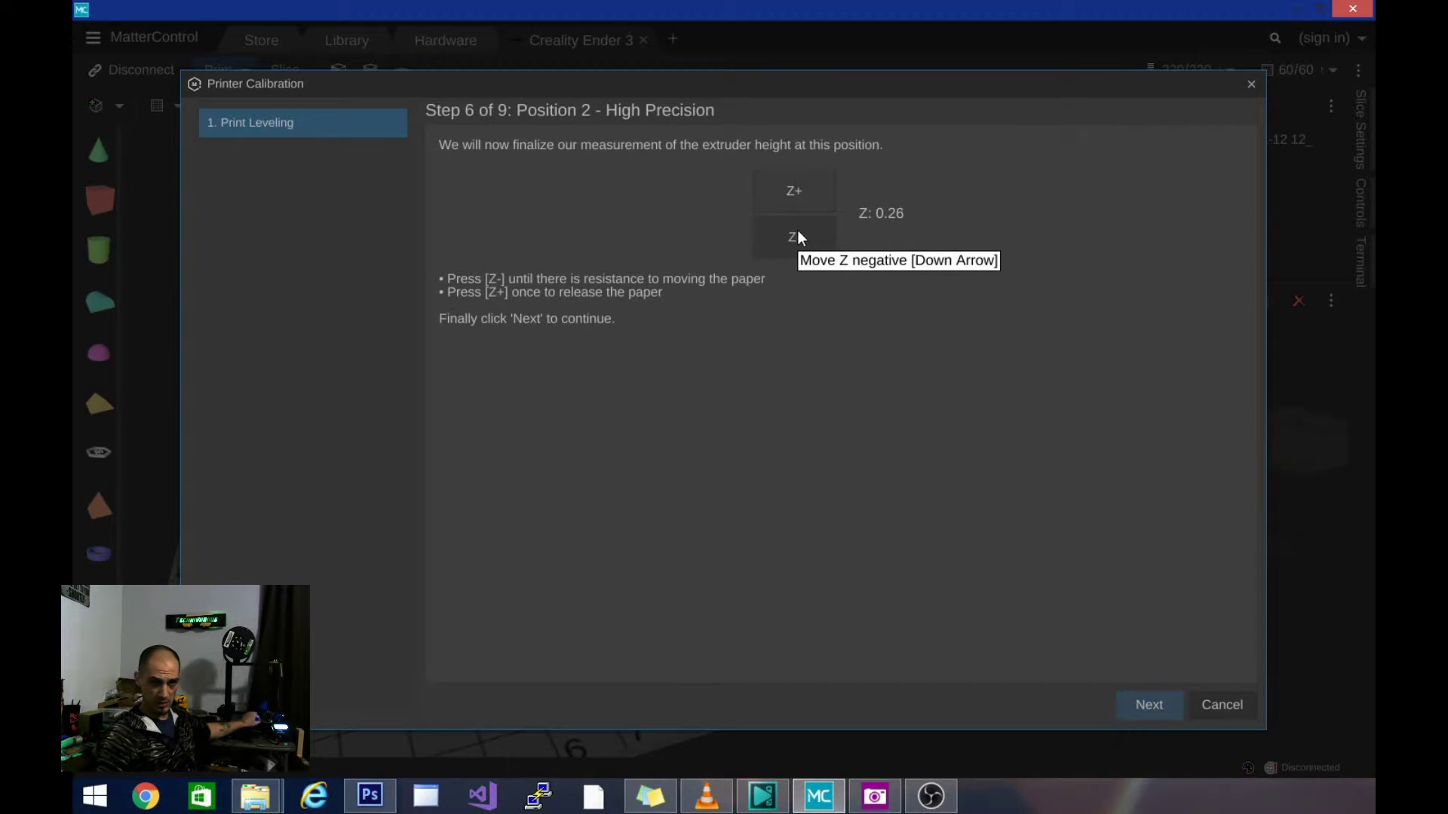
click(798, 236)
click(800, 236)
click(800, 200)
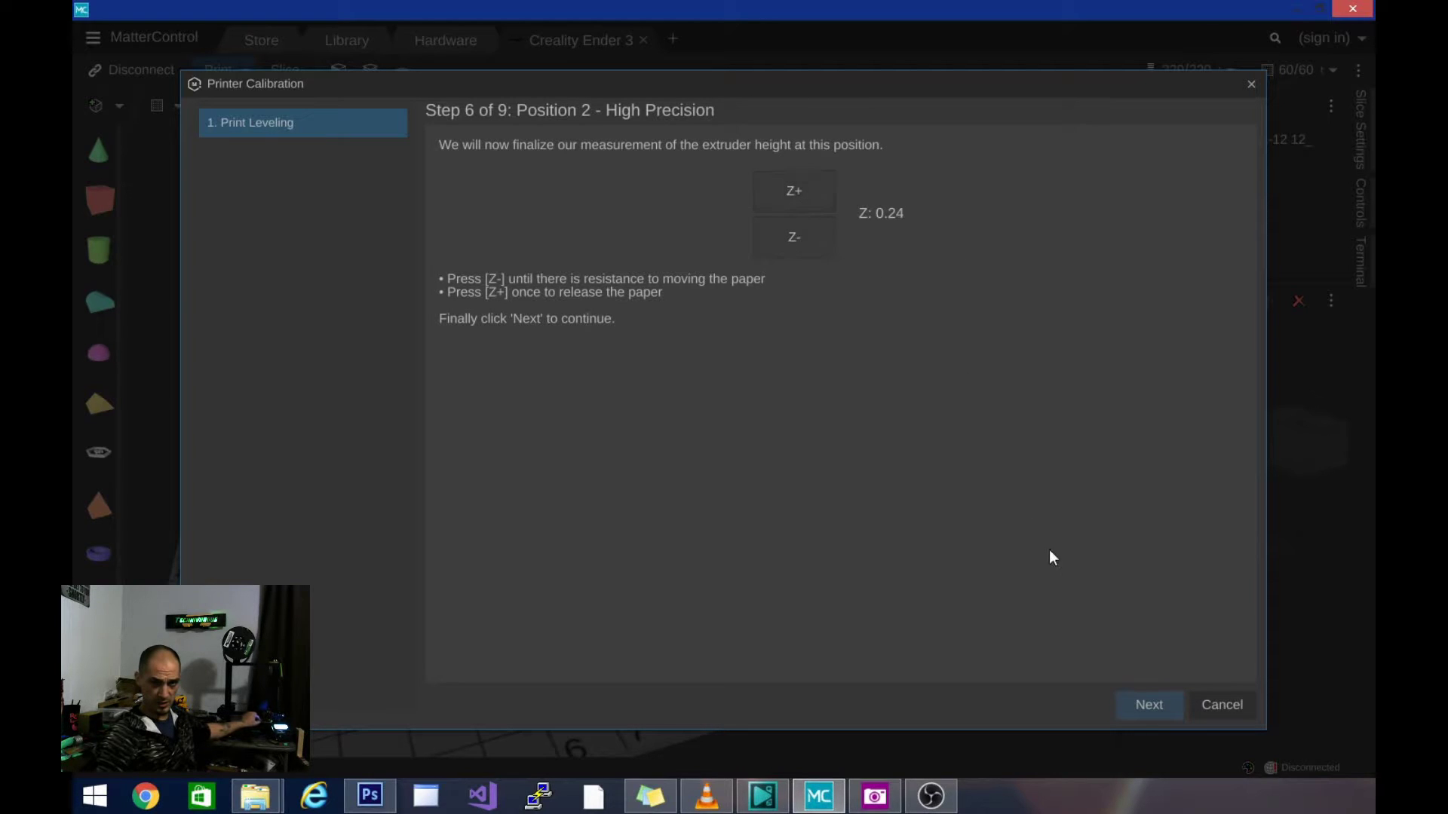
Move to Position 3 and lower the nozzle onto the paper, then raise one step
click(1144, 710)
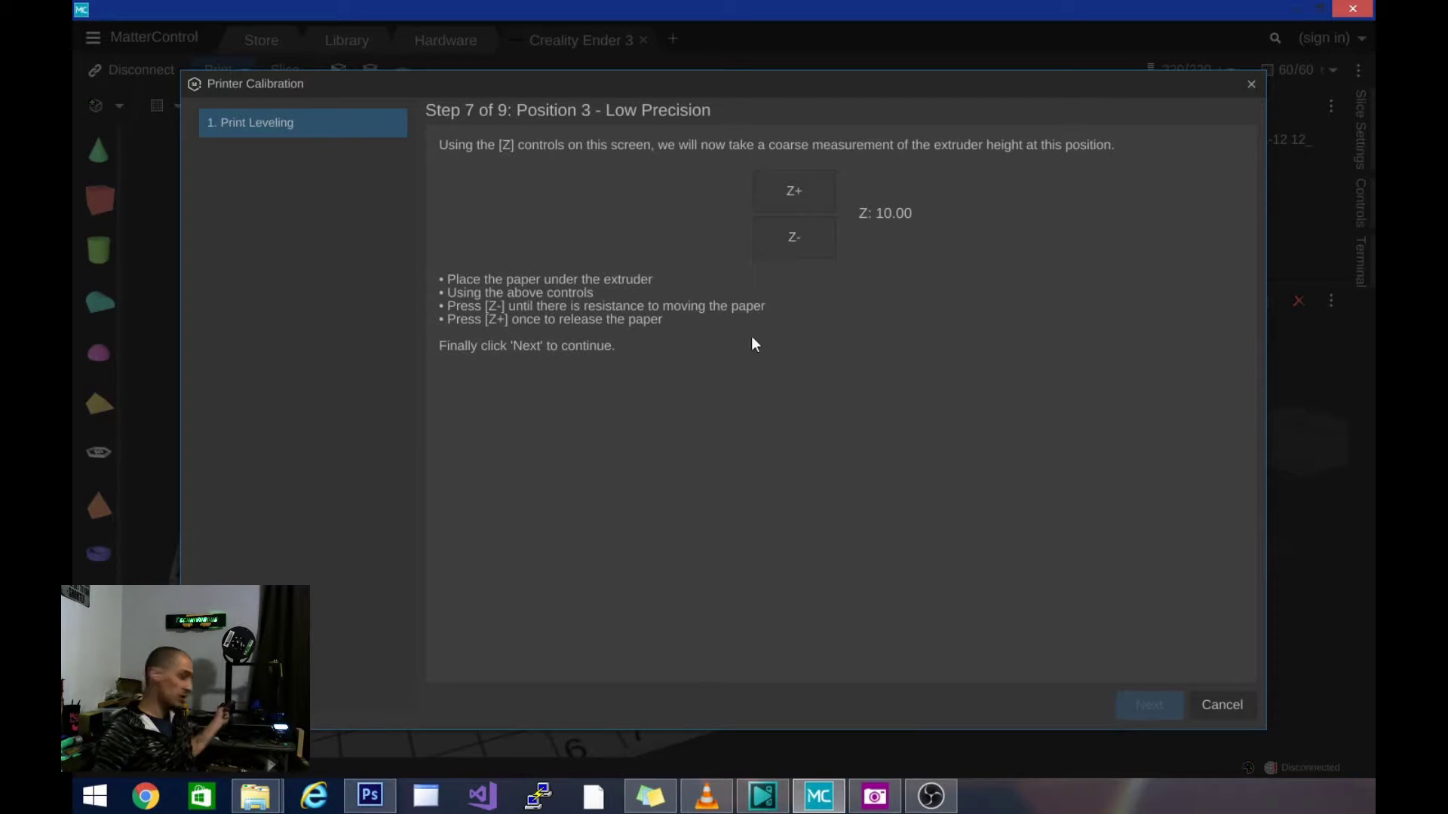
click(801, 237)
click(800, 237)
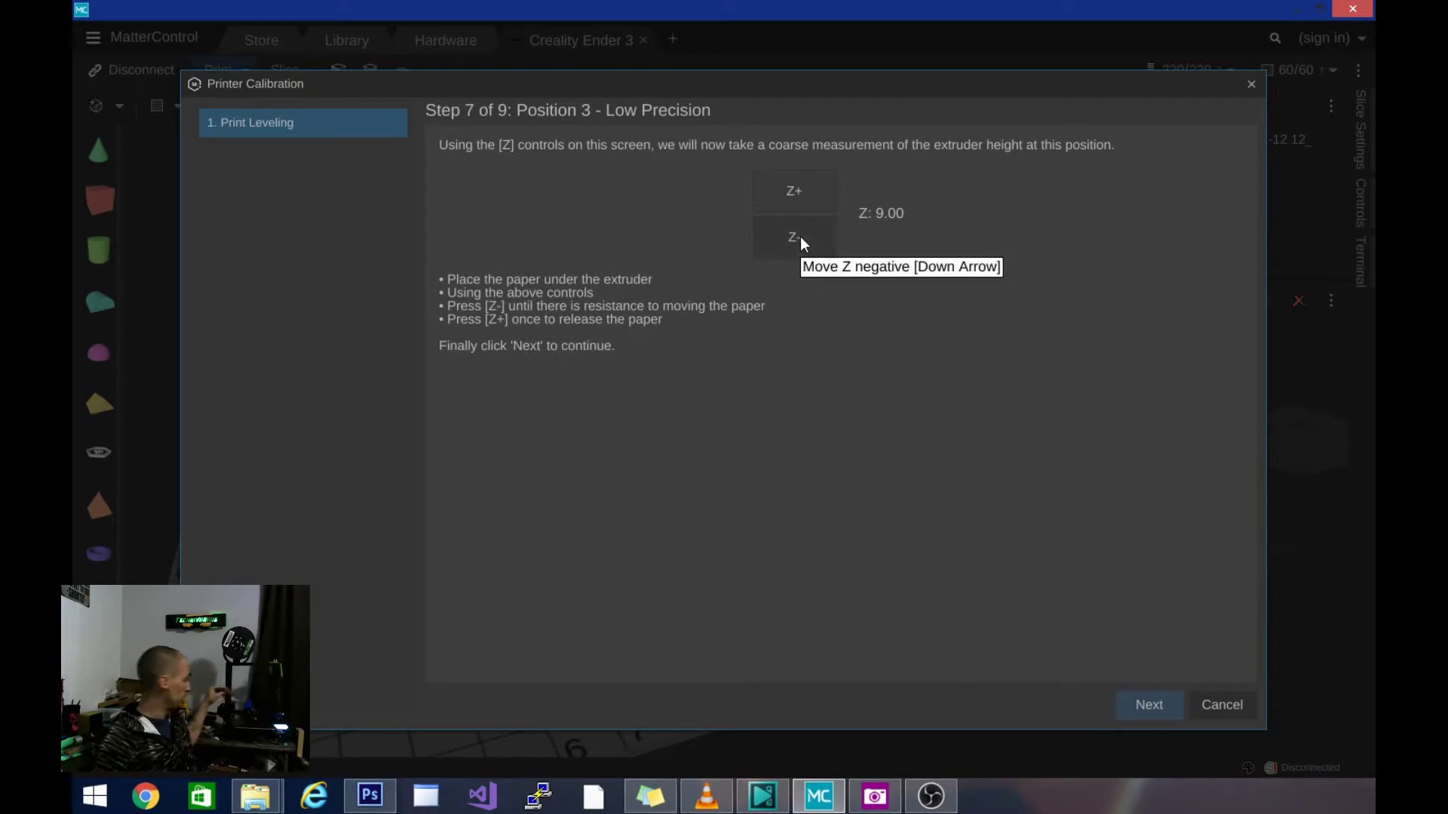
click(801, 247)
click(801, 247)
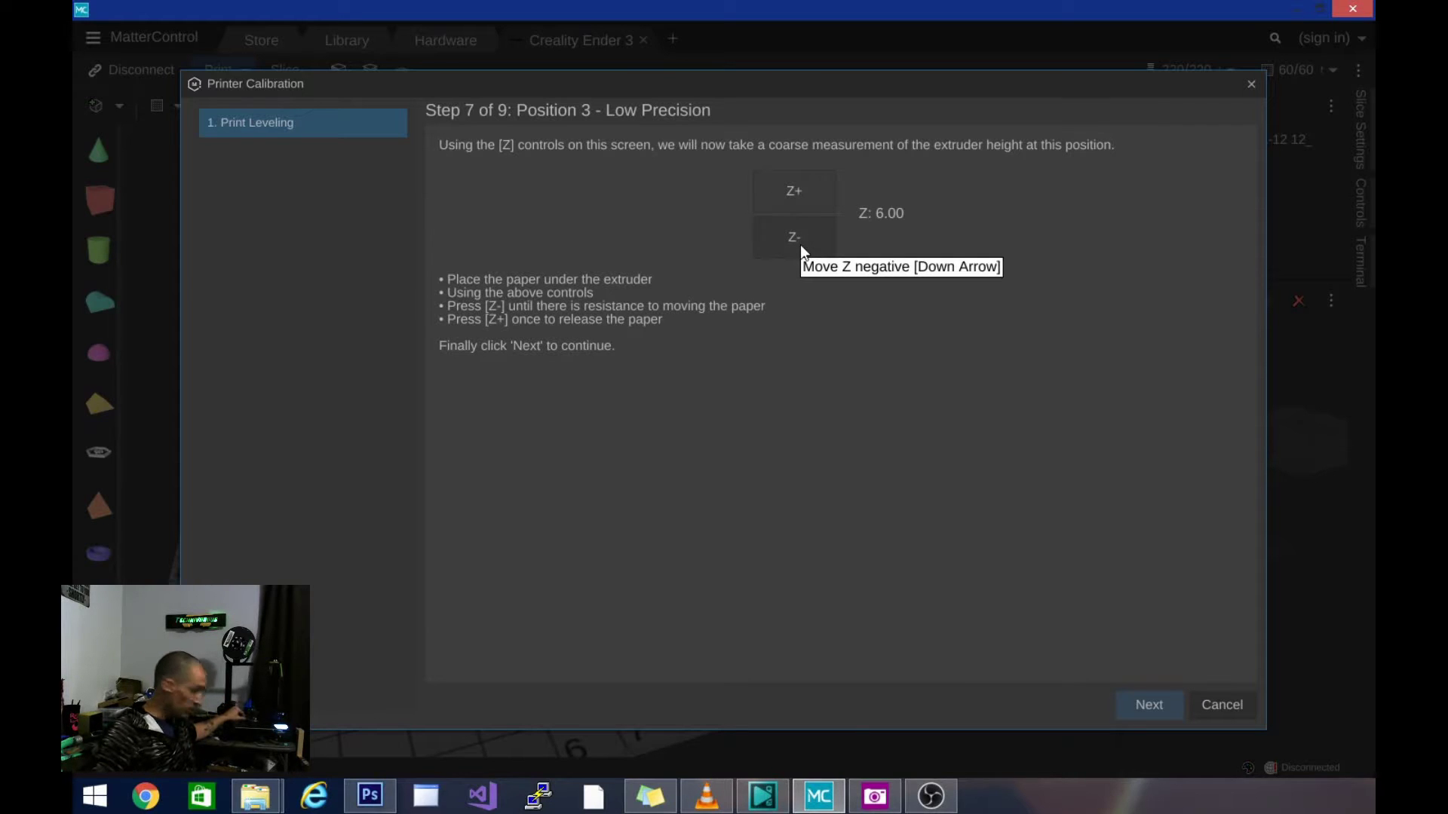
click(801, 246)
click(801, 247)
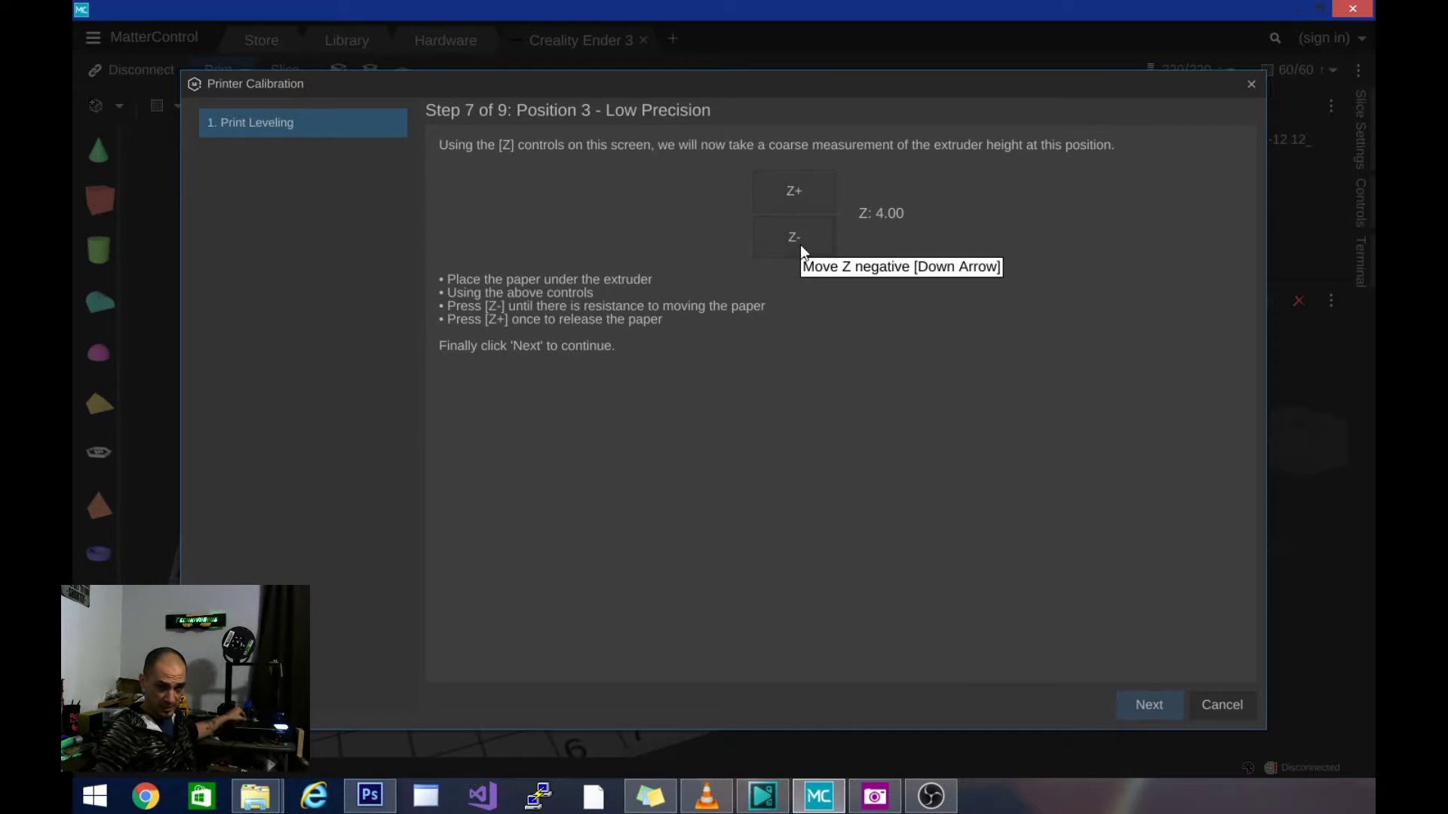
click(801, 247)
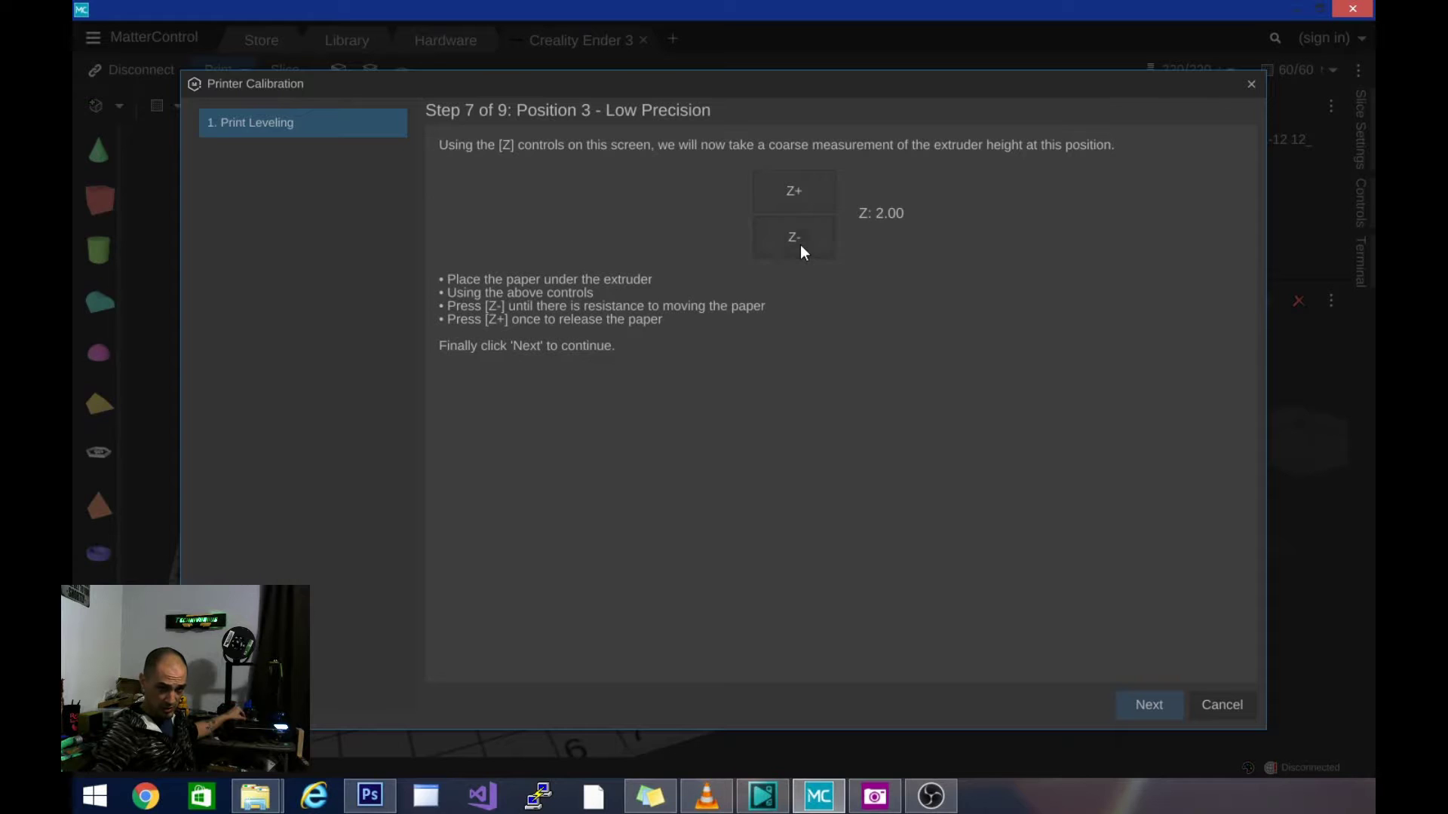
click(802, 248)
click(800, 245)
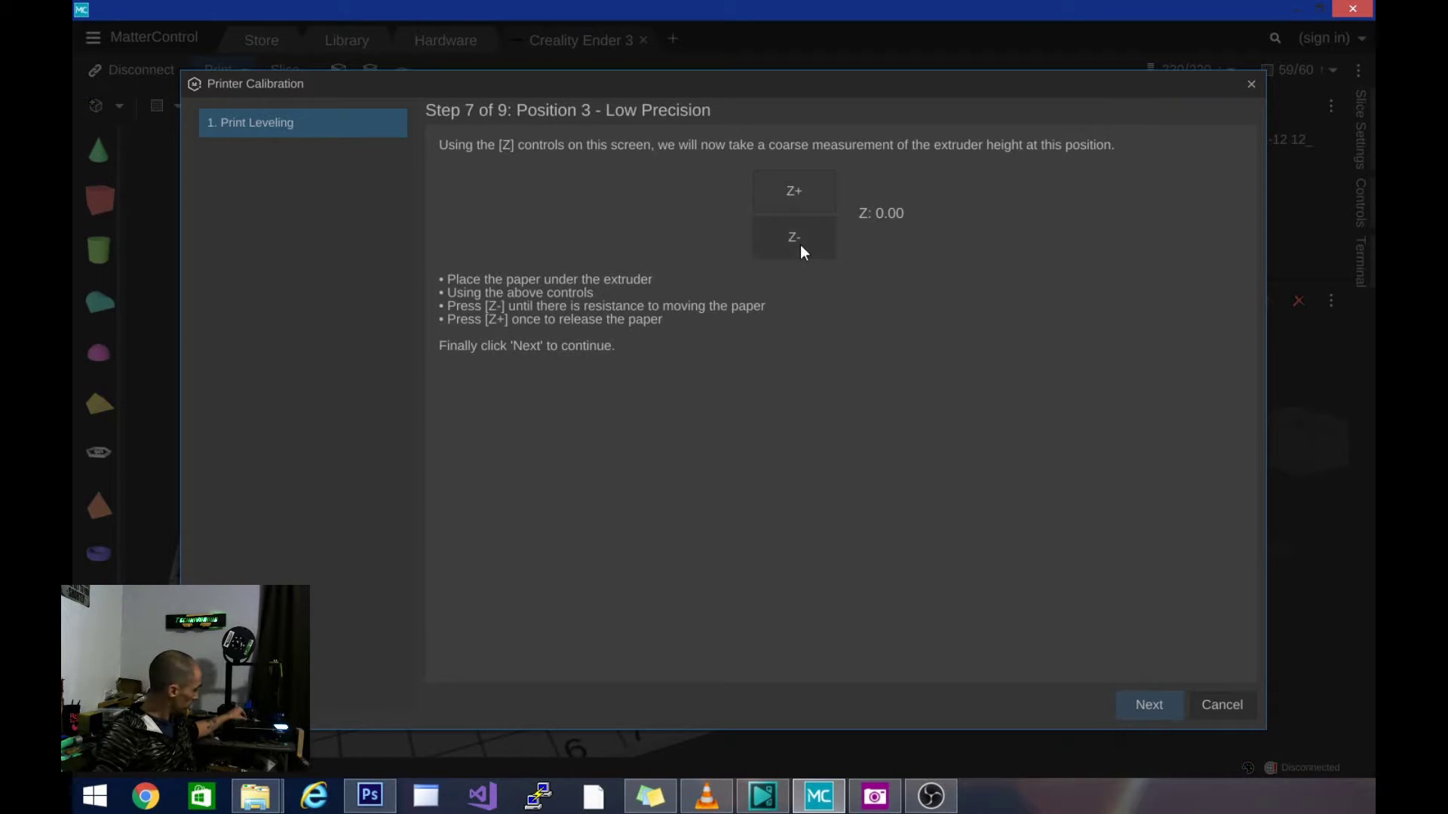
click(794, 189)
Refine the Position 3 height at medium precision, then back off one step to free the paper
click(1133, 710)
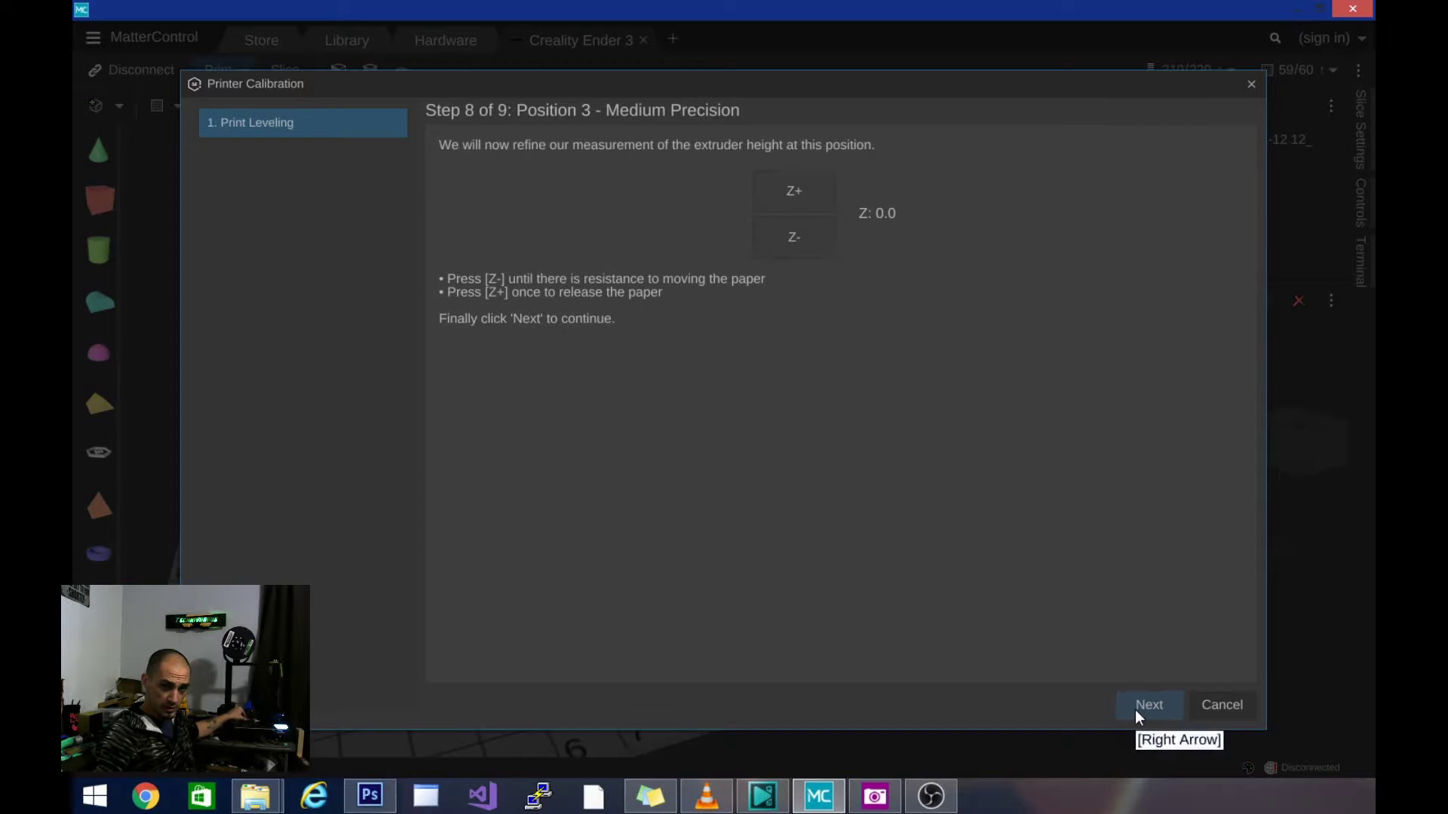
click(813, 222)
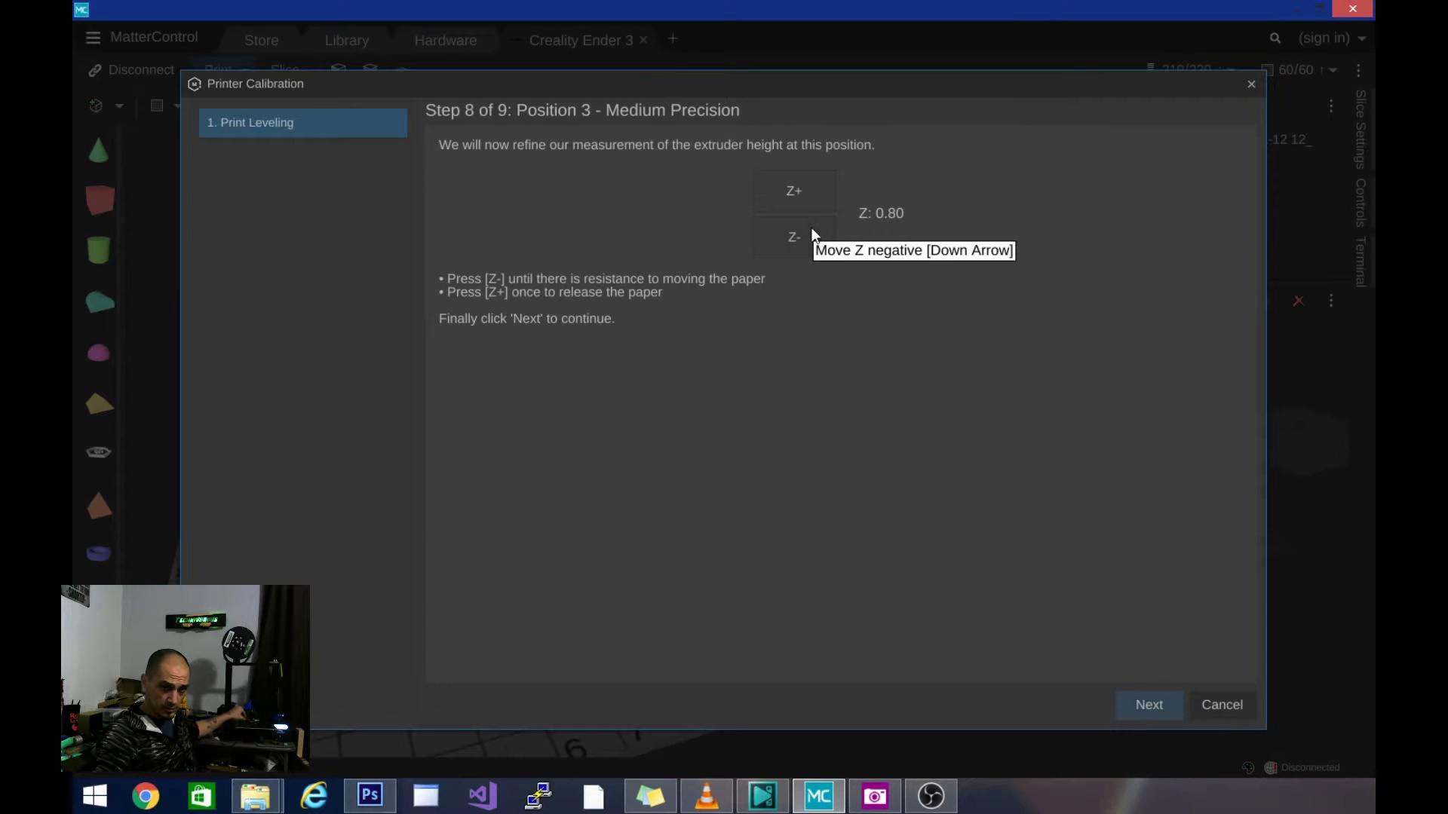
click(812, 232)
click(810, 238)
click(808, 237)
click(809, 236)
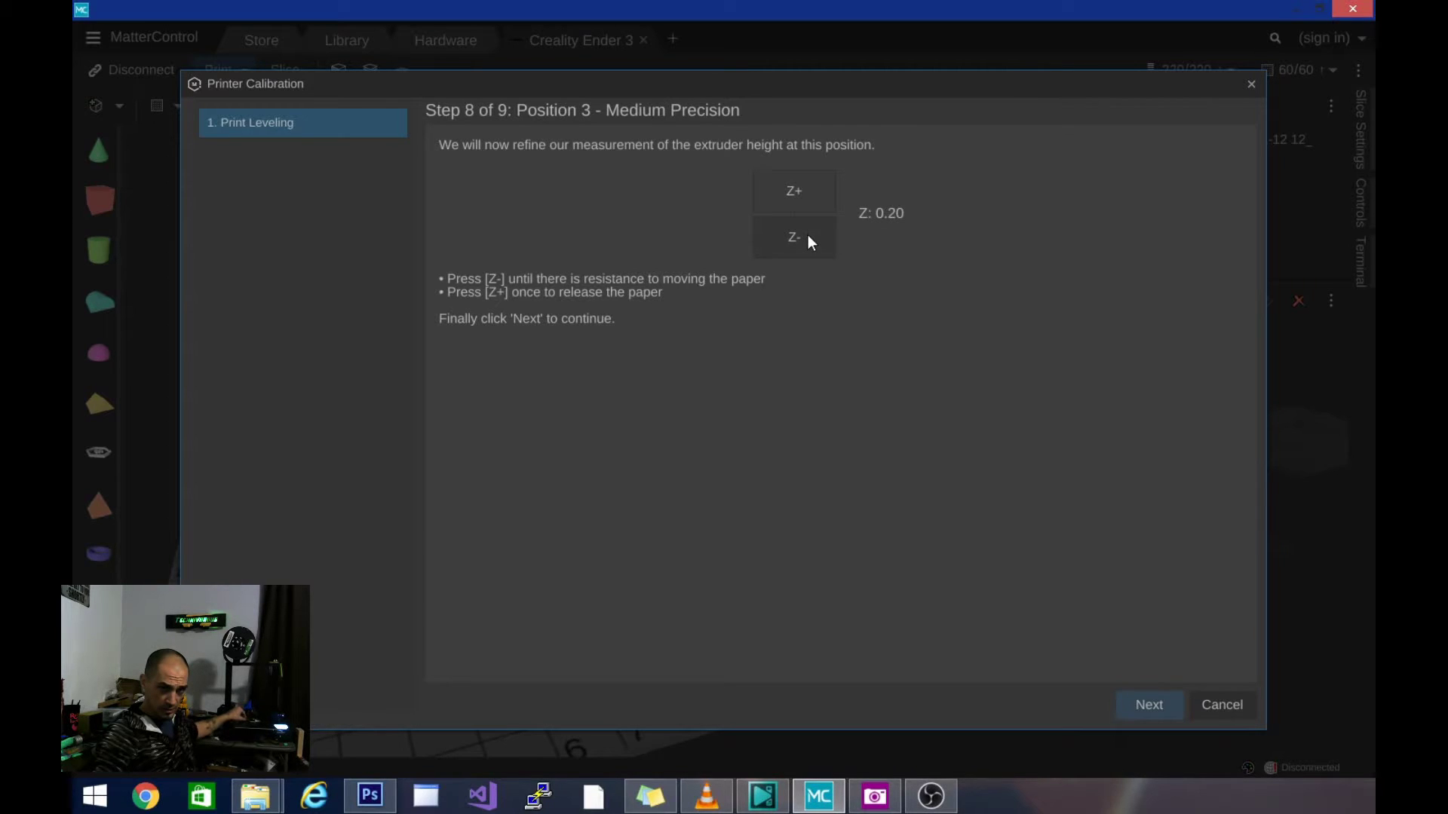
click(814, 203)
Fine-tune Position 3 at high precision, settling at Z 0.24
click(1160, 698)
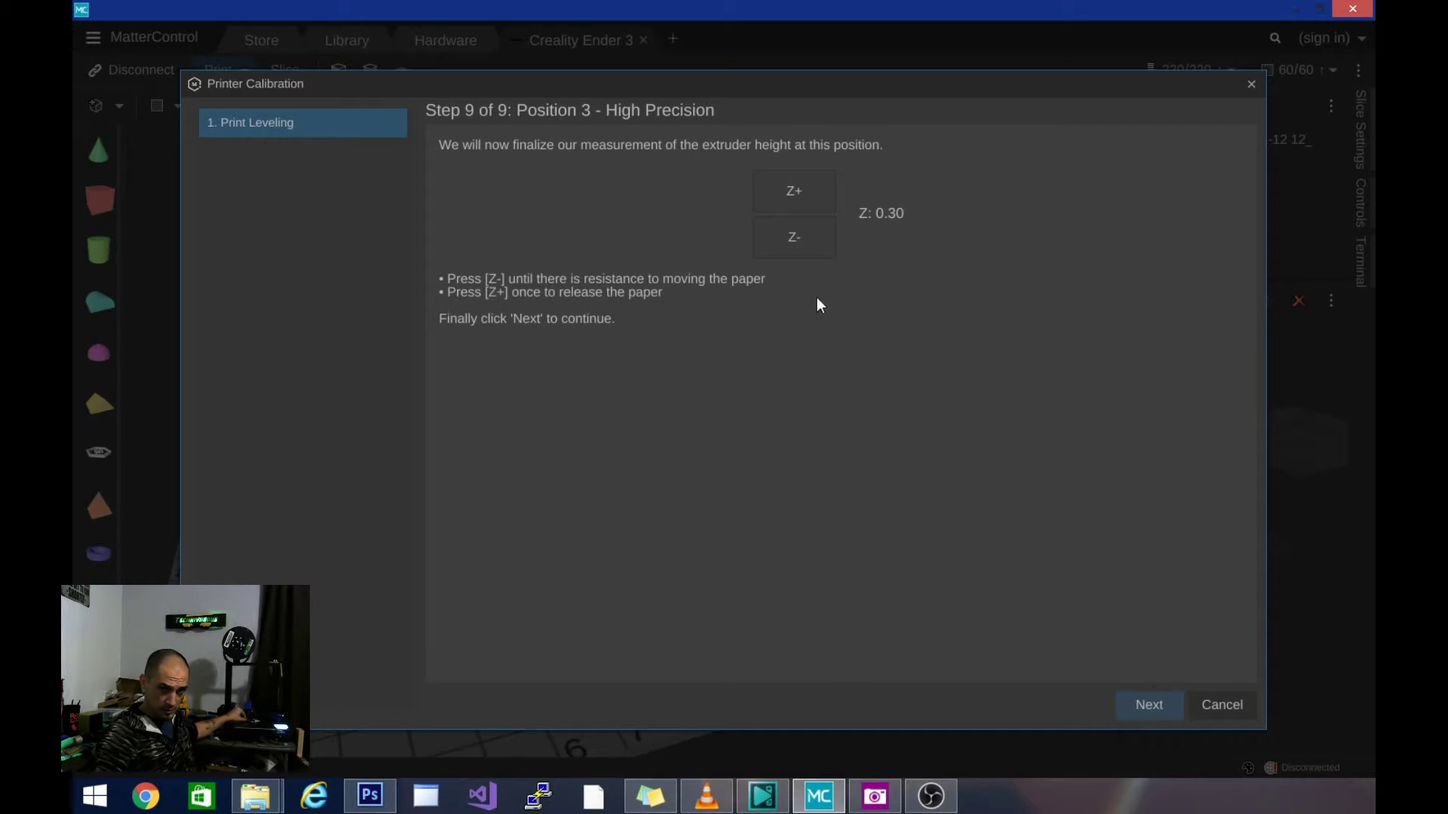
click(812, 242)
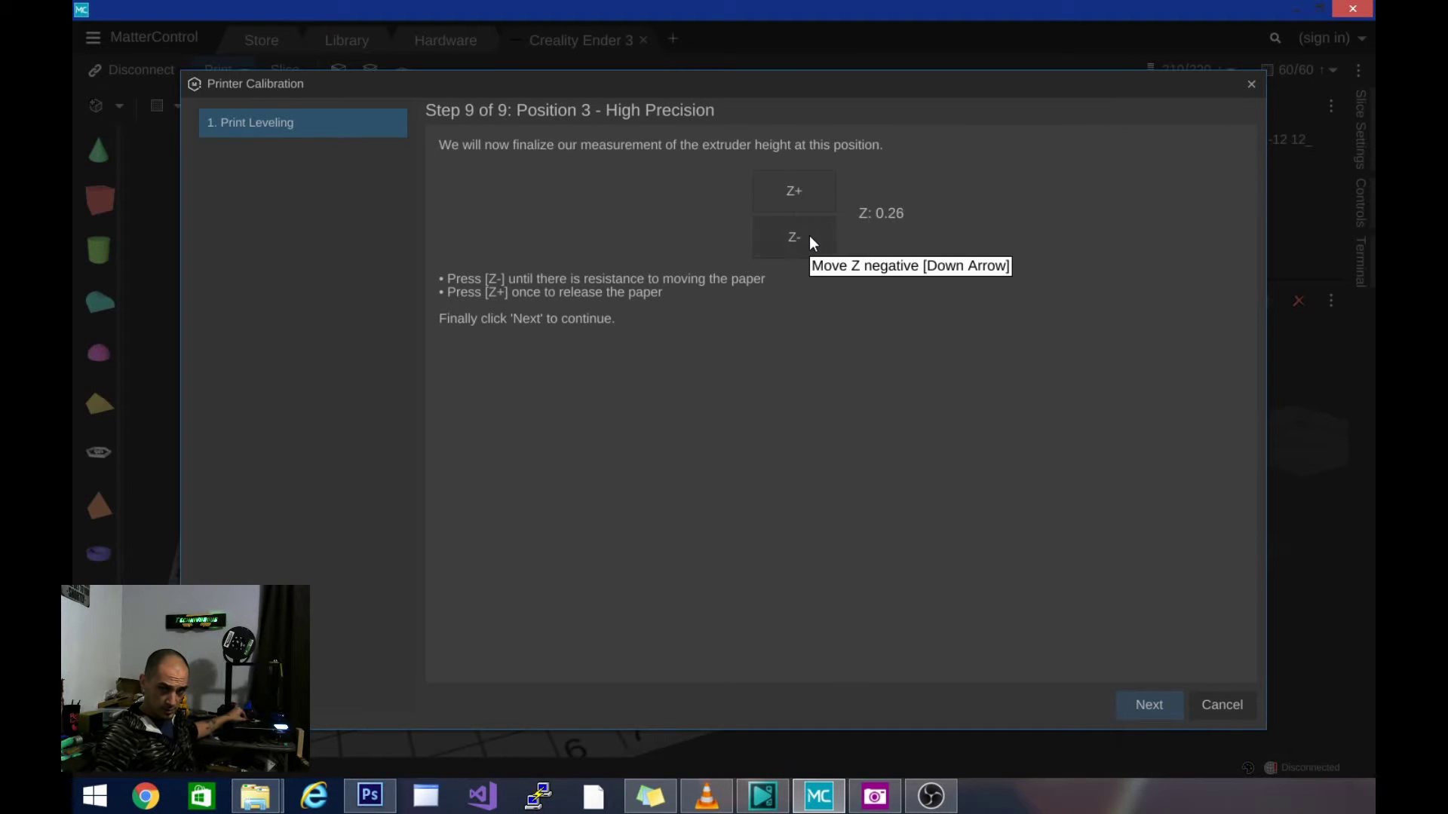
click(812, 242)
click(812, 242)
click(811, 197)
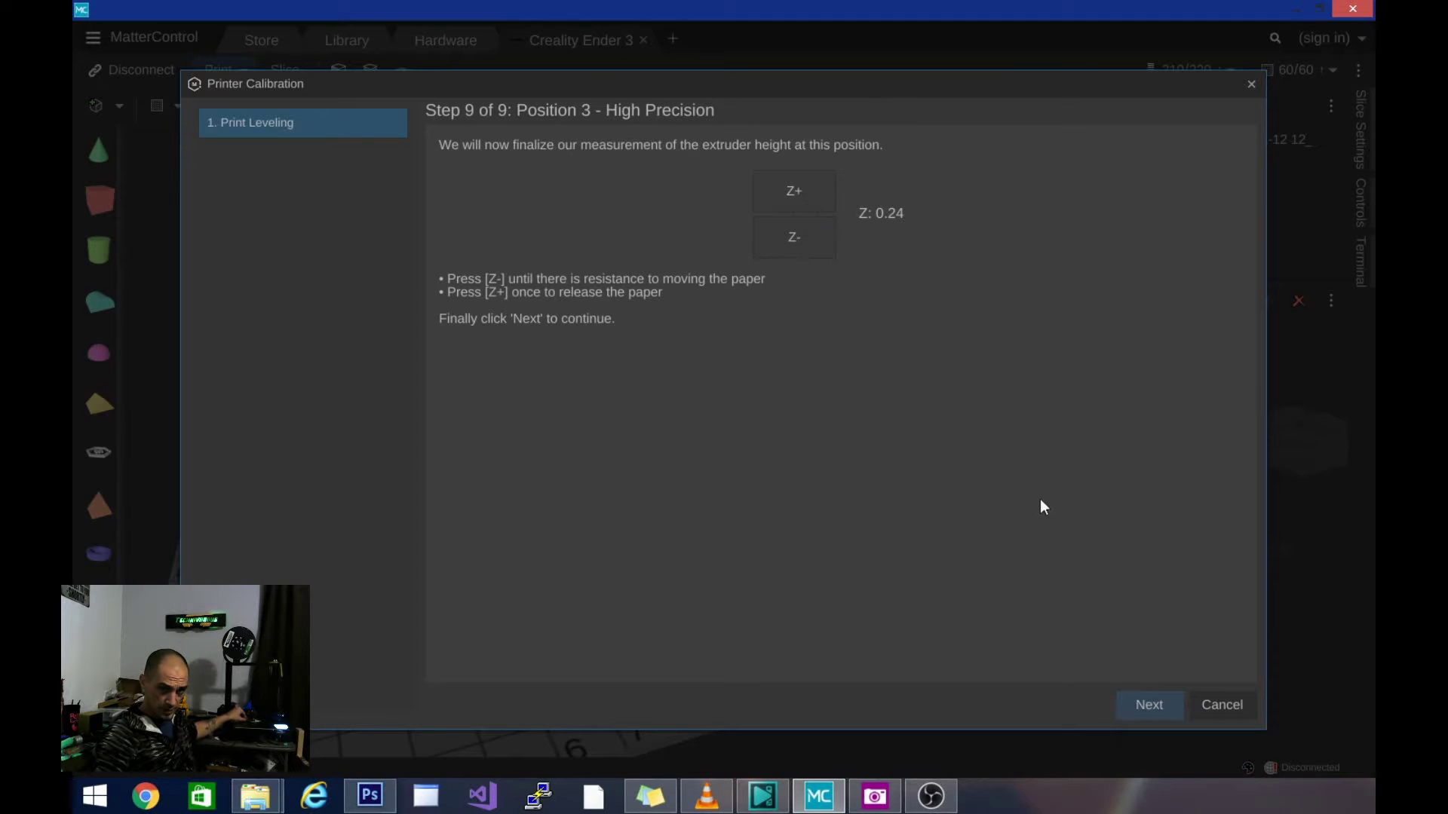
Complete the wizard, leave Print Leveling enabled, and close the calibration window
click(1147, 703)
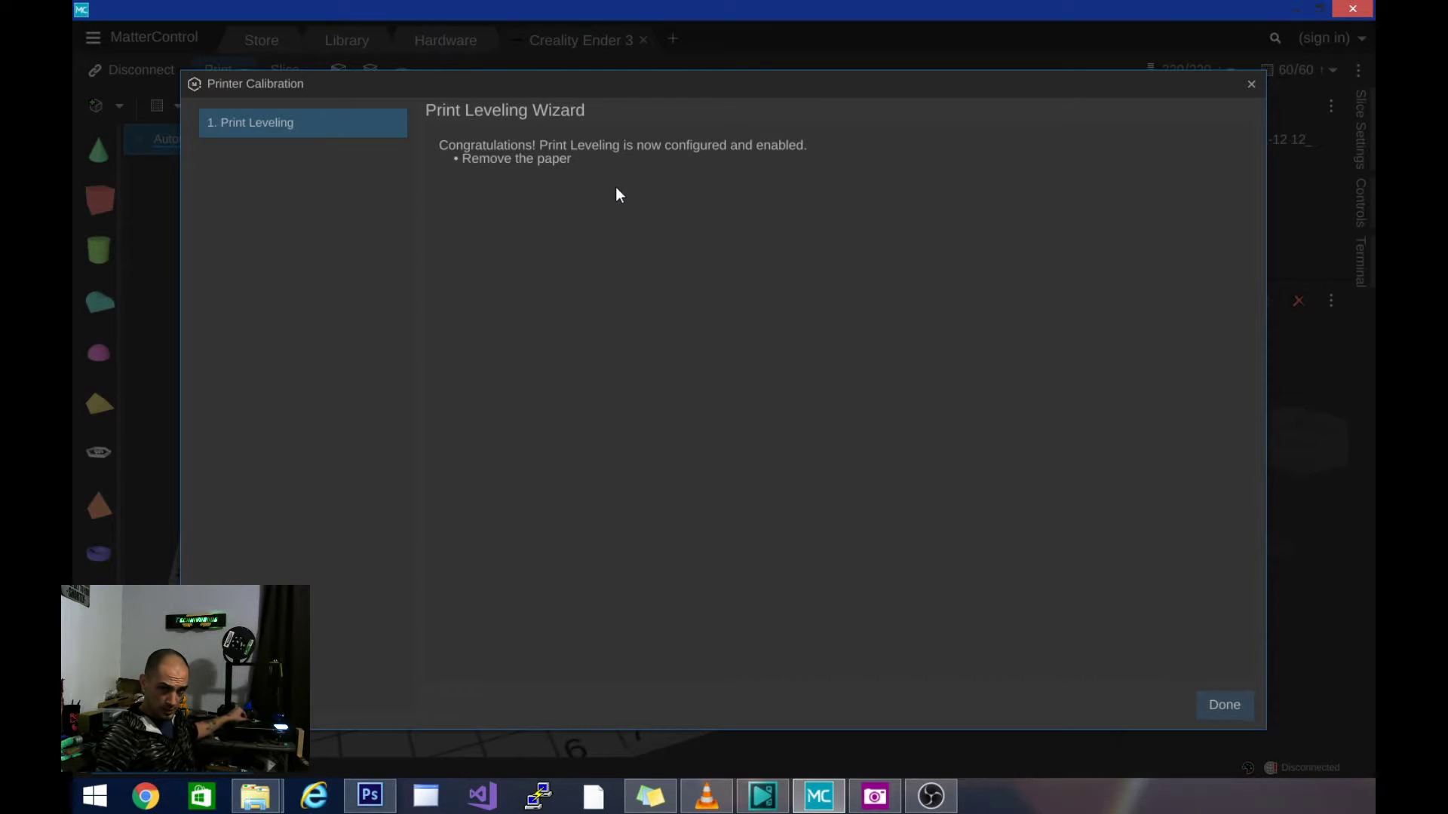
click(1232, 703)
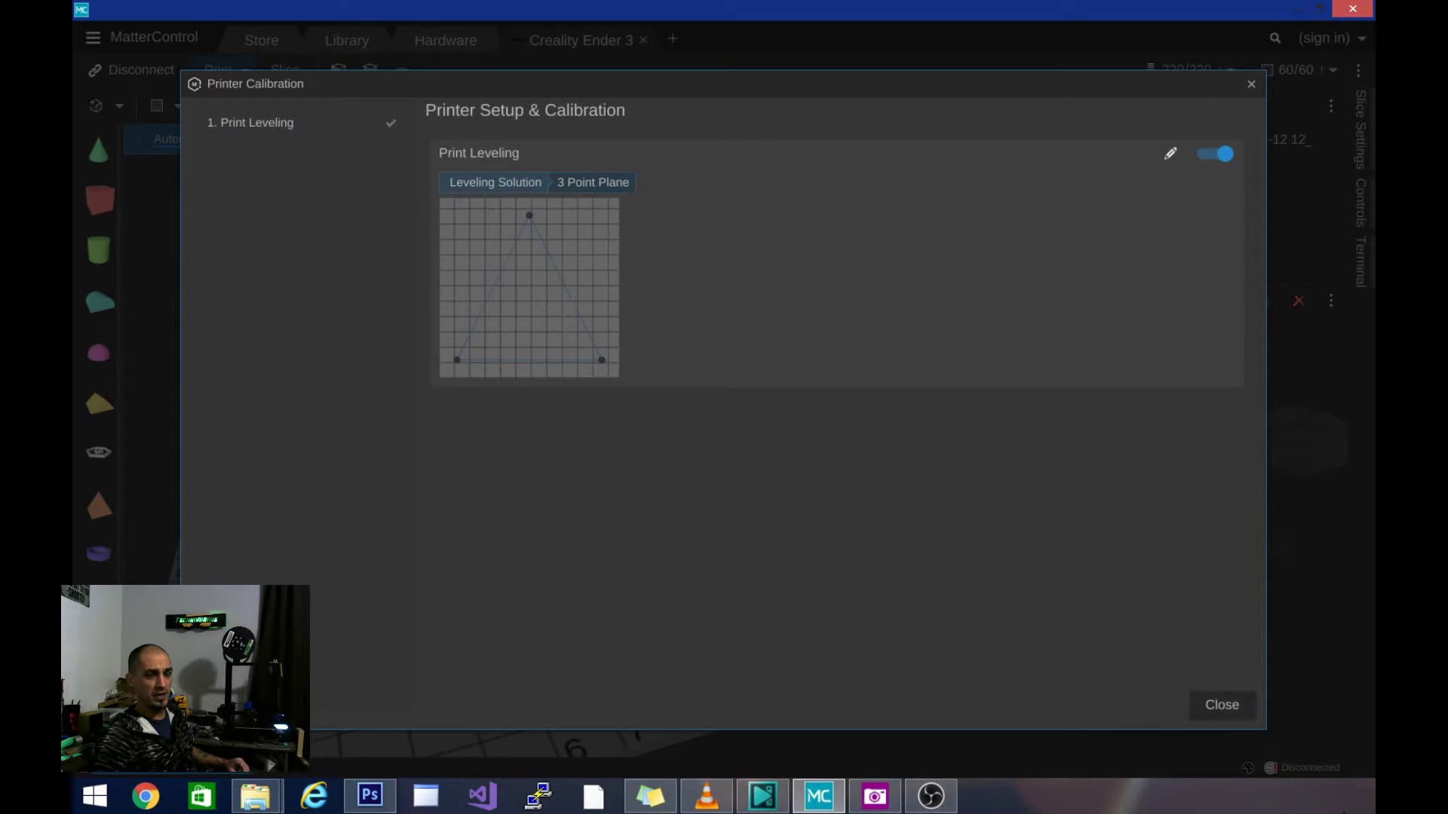
click(1242, 707)
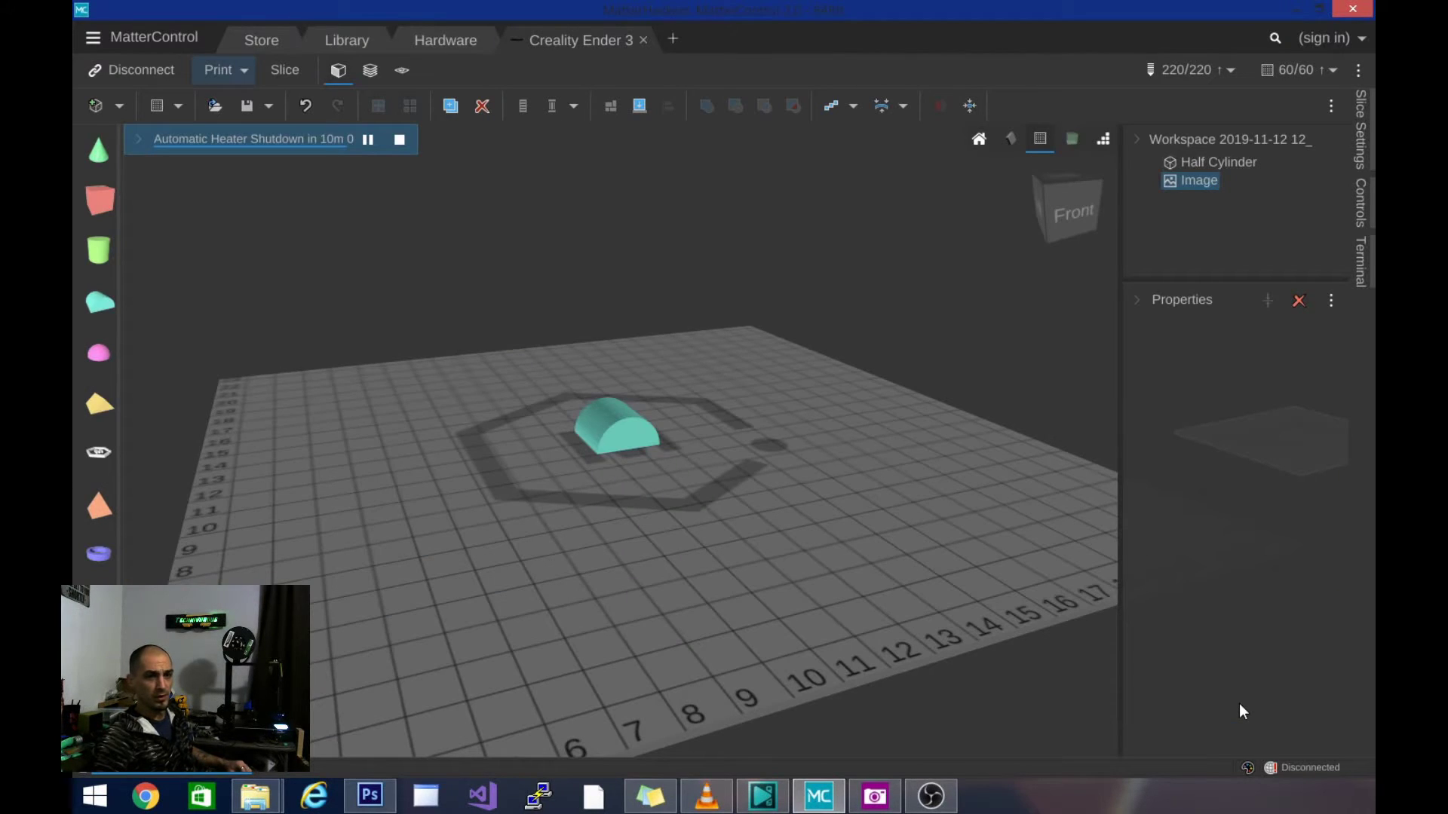